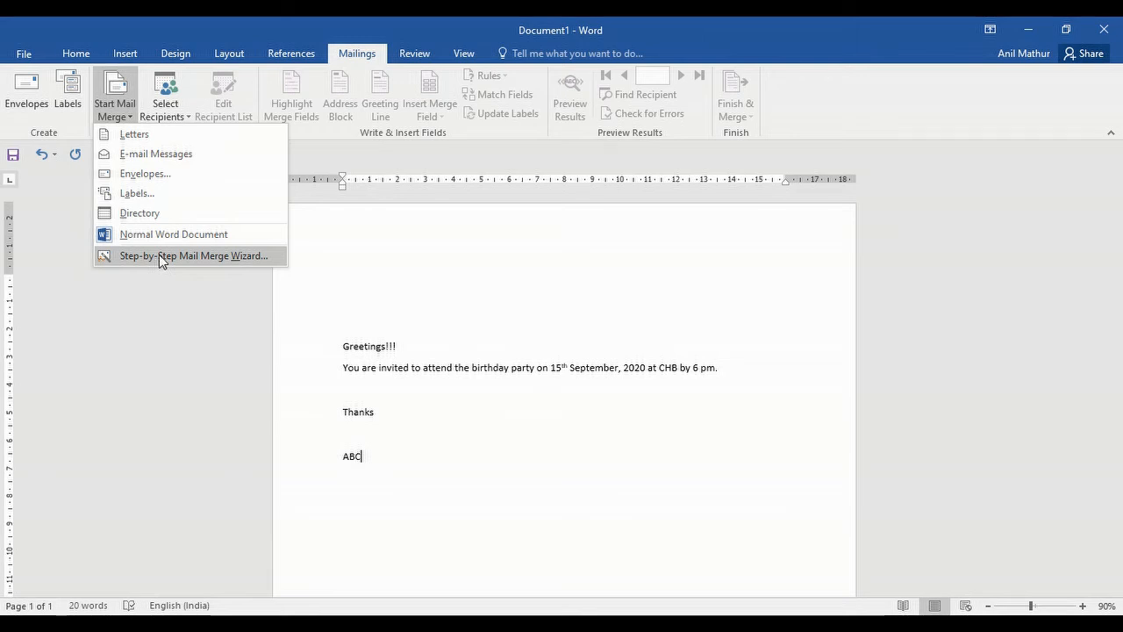
Step: Start the step-by-step mail merge wizard for letters, keep the current document, and advance to recipient selection
left_click(159, 255)
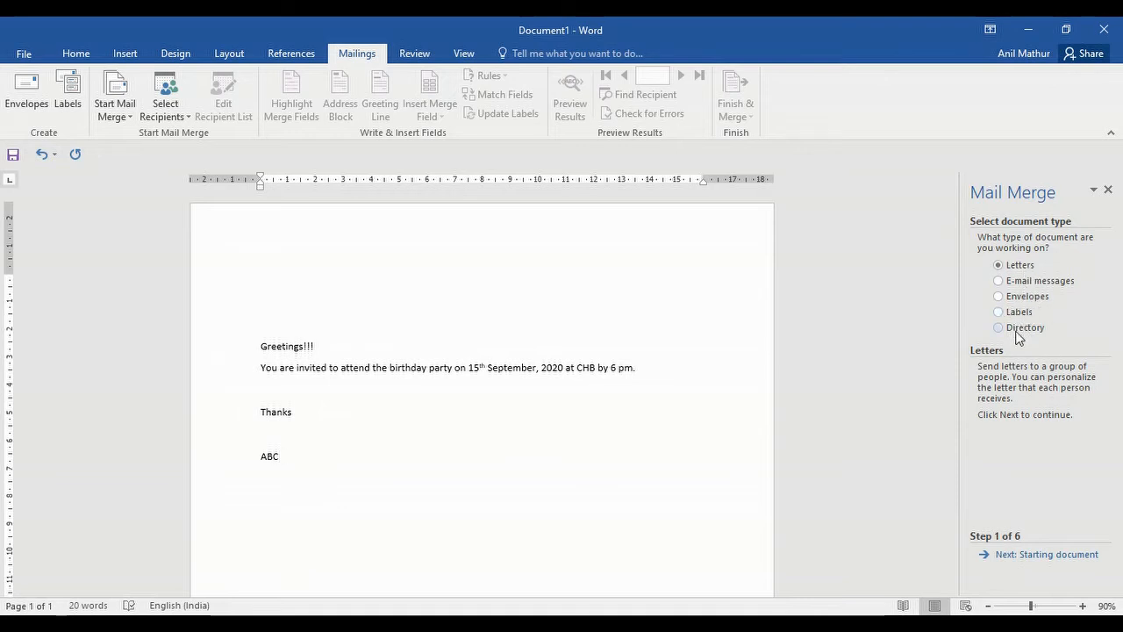
left_click(123, 128)
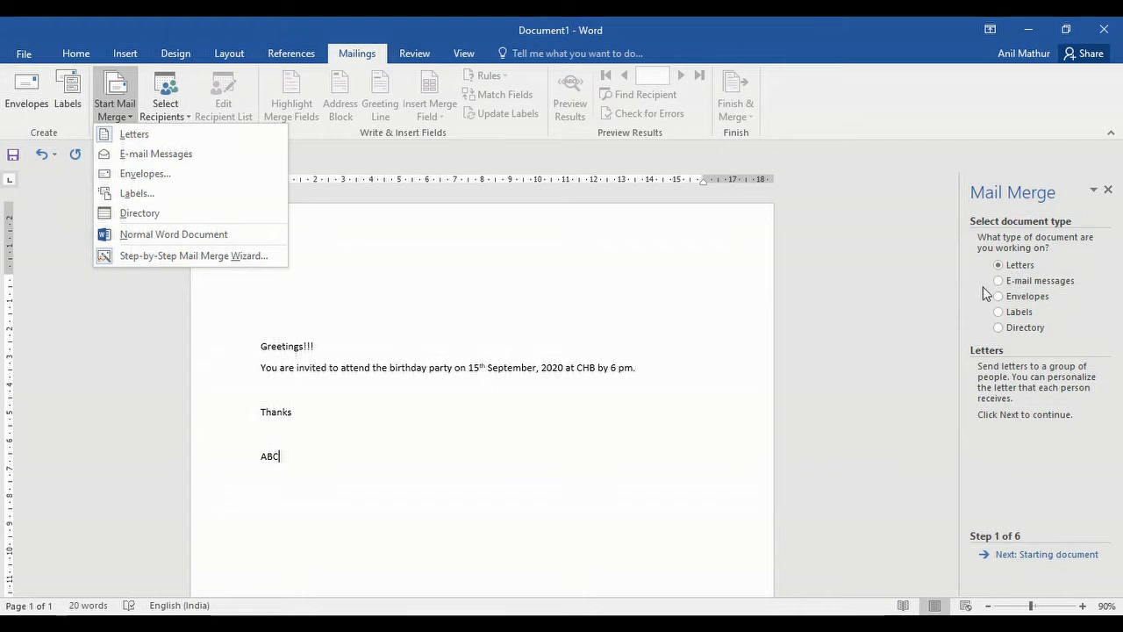
left_click(1016, 279)
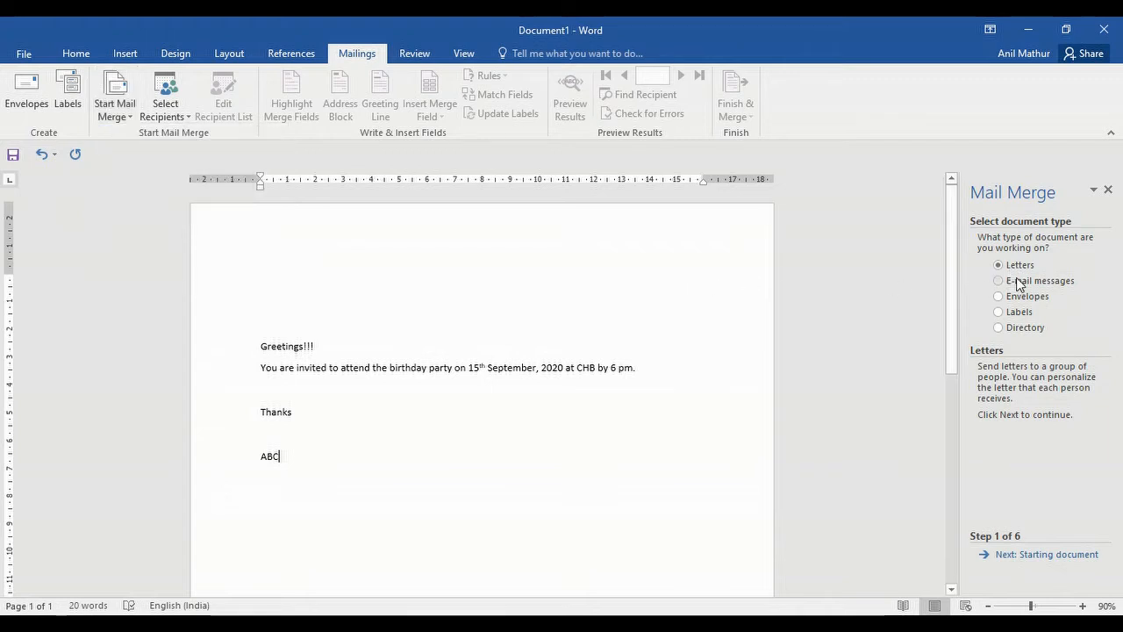
left_click(1038, 557)
left_click(1039, 556)
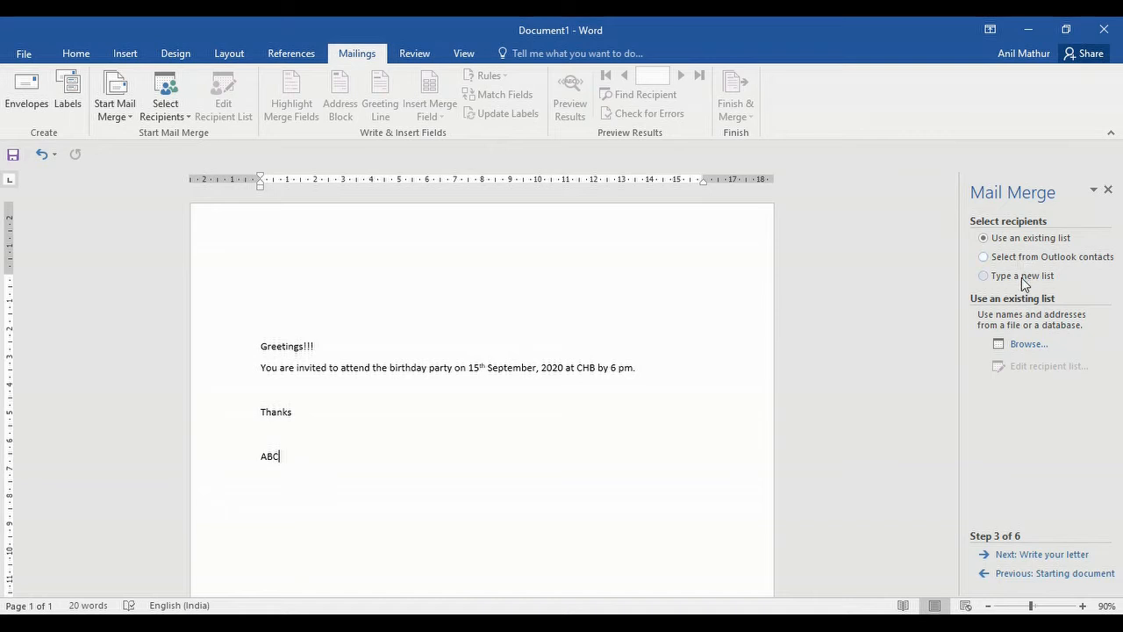
Step: Choose to type a new recipient list and start creating it
left_click(1023, 279)
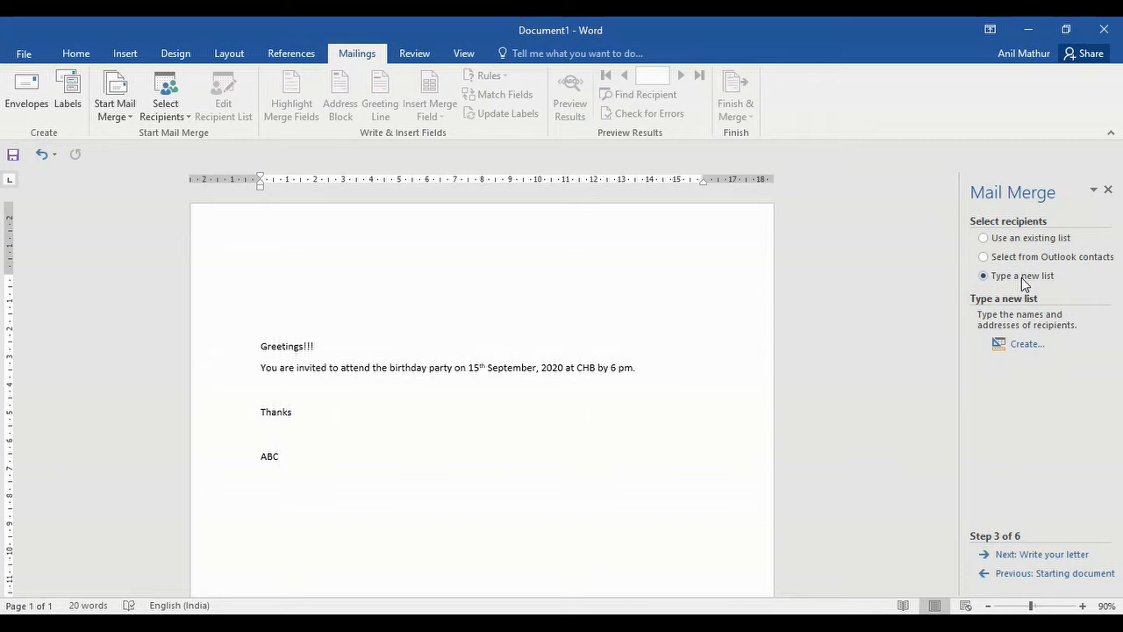
left_click(1022, 344)
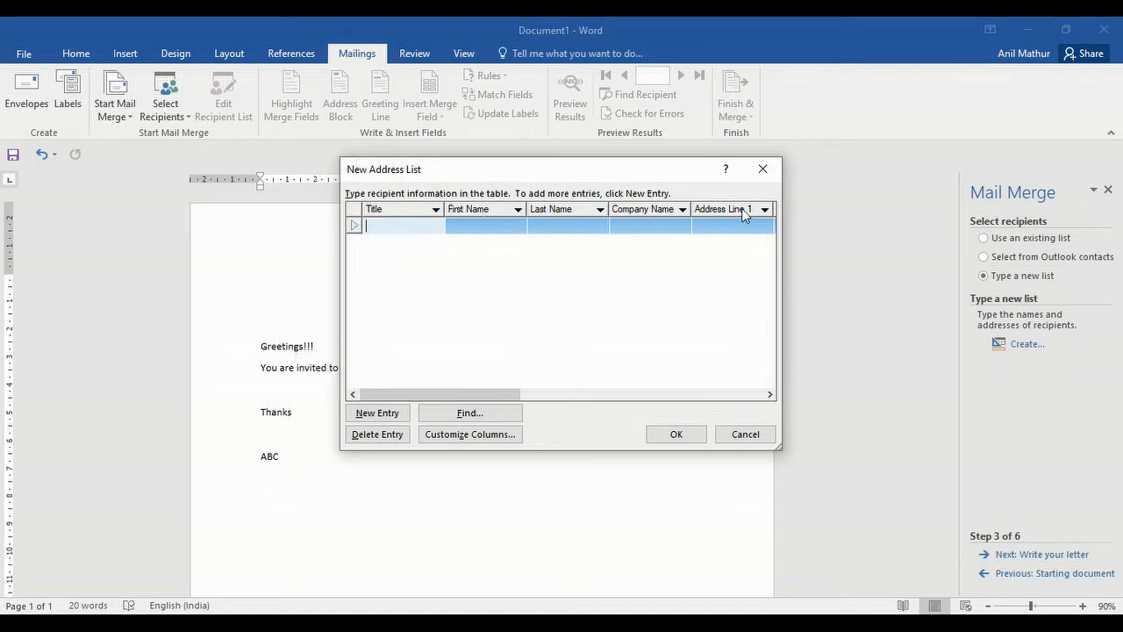
left_click_drag(421, 394, 353, 408)
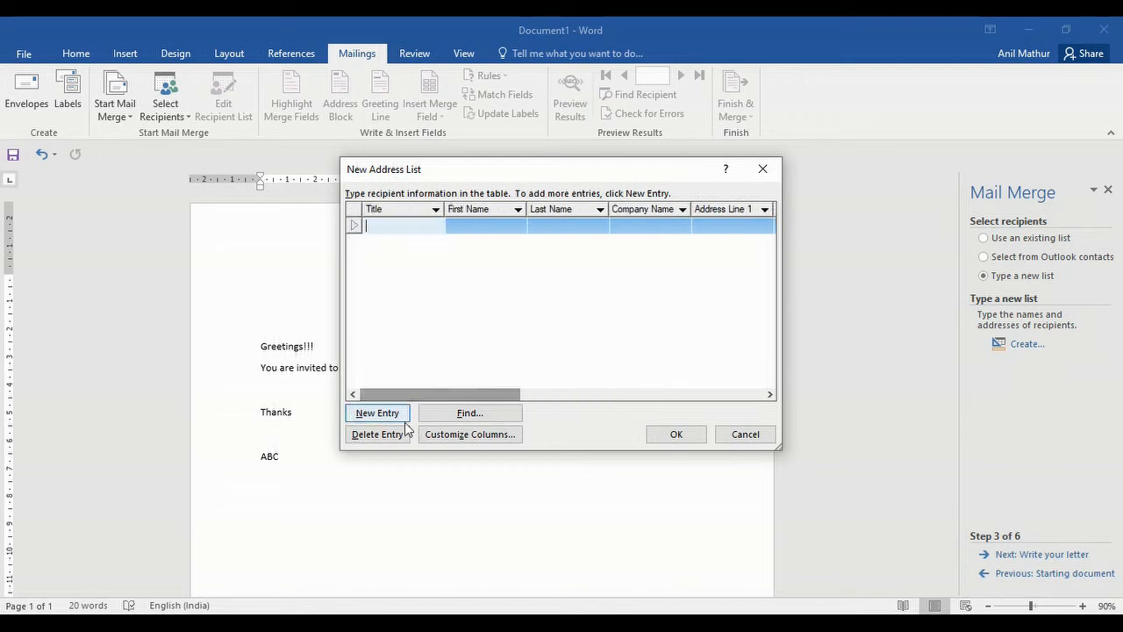
Step: Customize the address list columns by deleting the E-mail Address and Work Phone fields
left_click(480, 436)
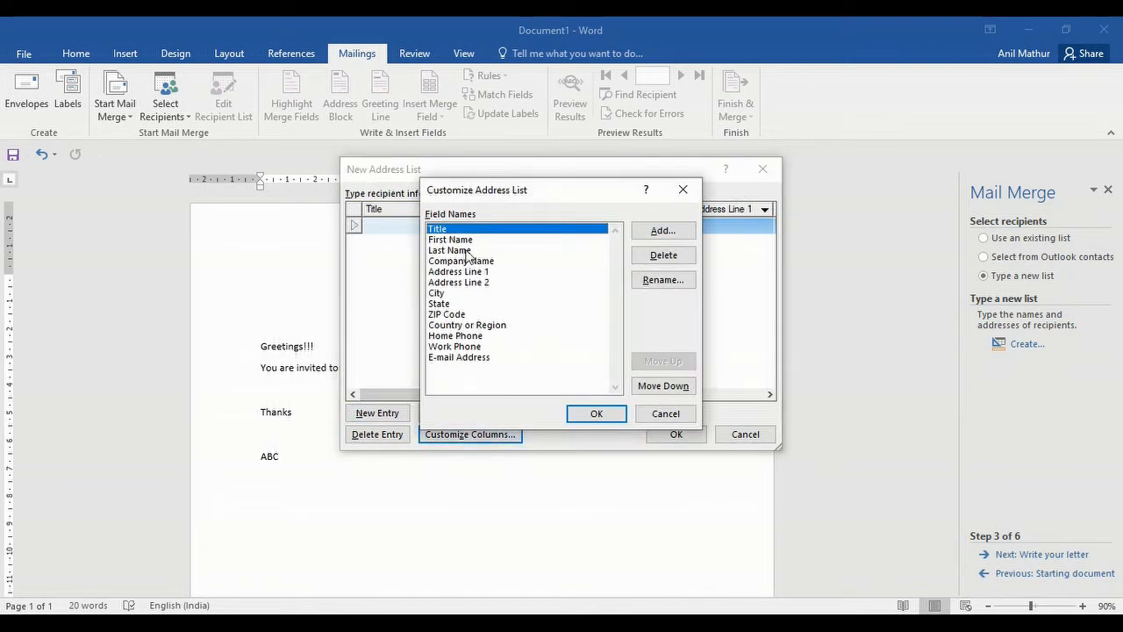
left_click(459, 359)
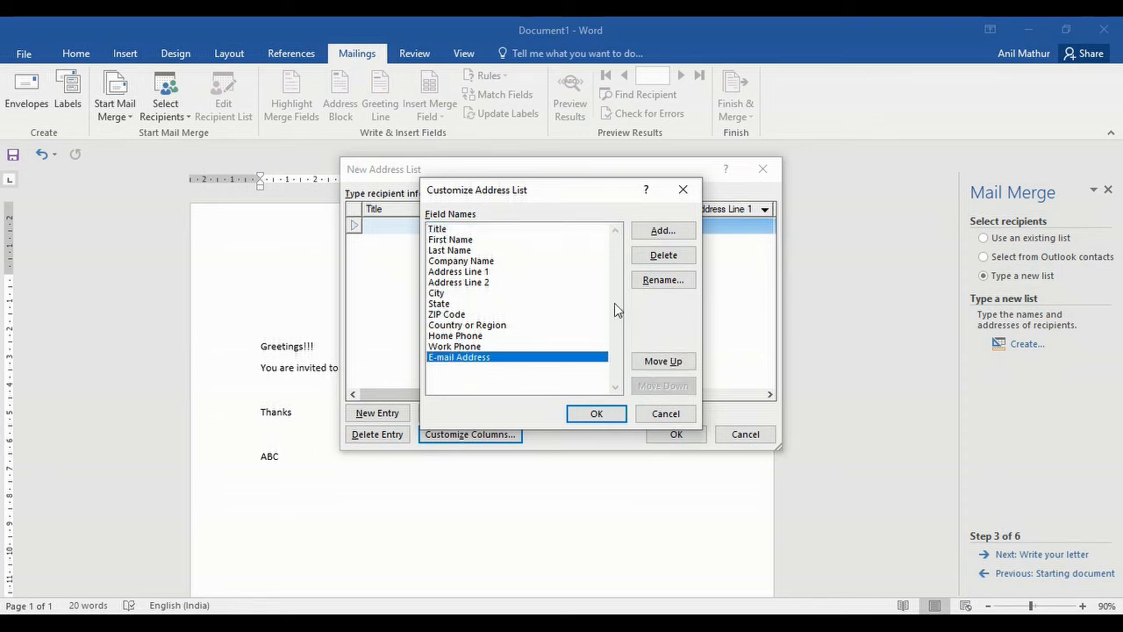
left_click(664, 254)
left_click(519, 368)
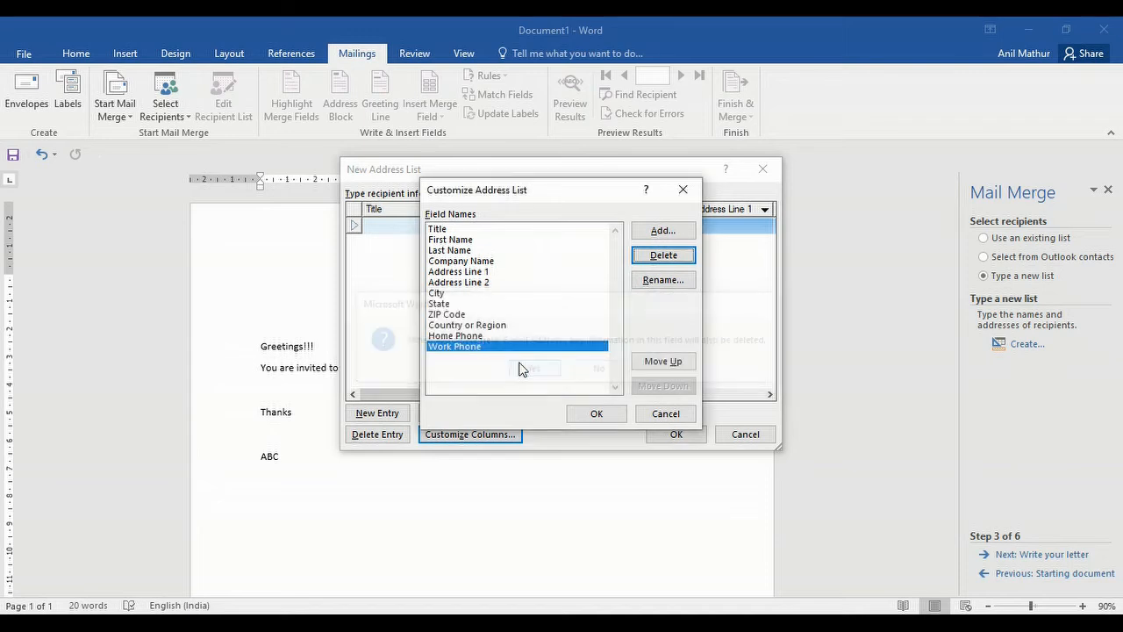
left_click(472, 326)
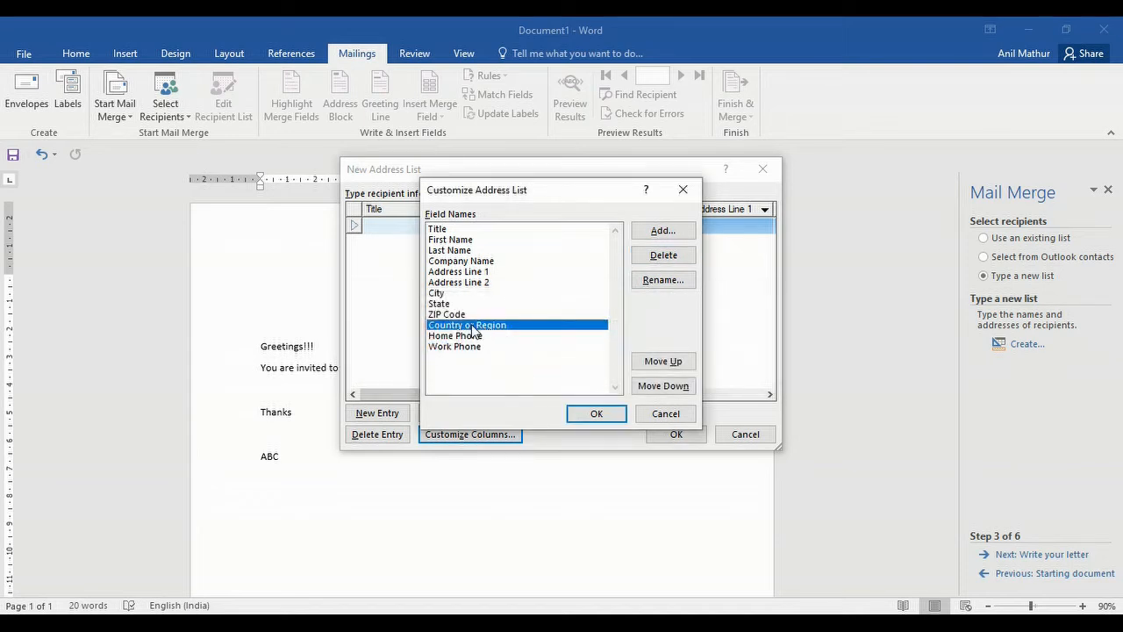
left_click(463, 347)
left_click(650, 254)
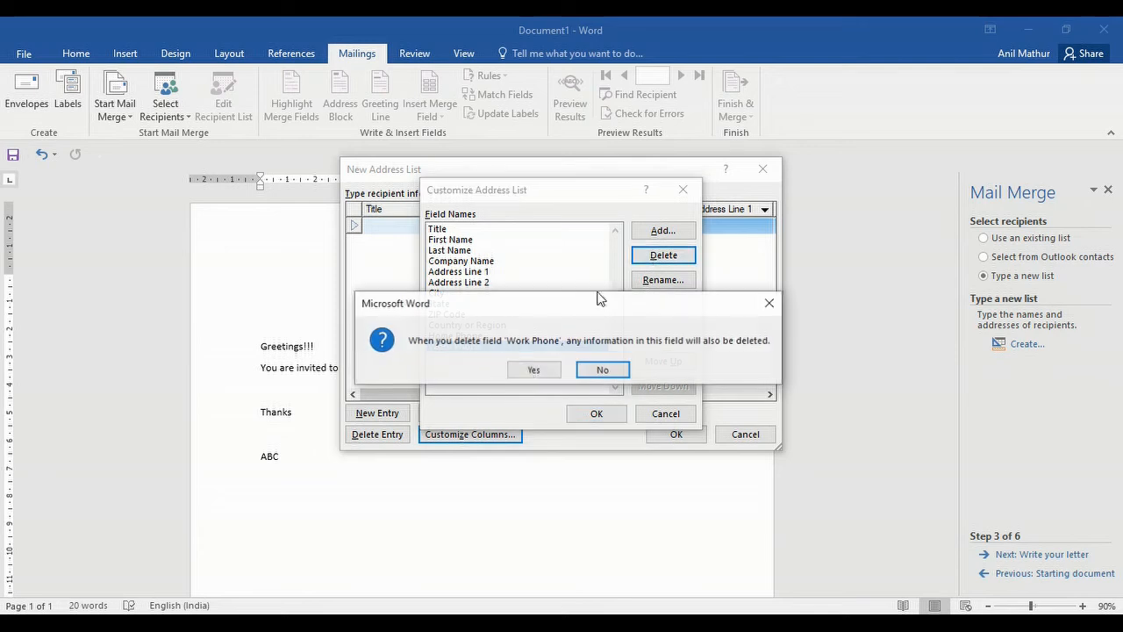
left_click(532, 369)
Step: Delete the Country or Region, ZIP Code and State fields from the address list
left_click(485, 326)
left_click(660, 255)
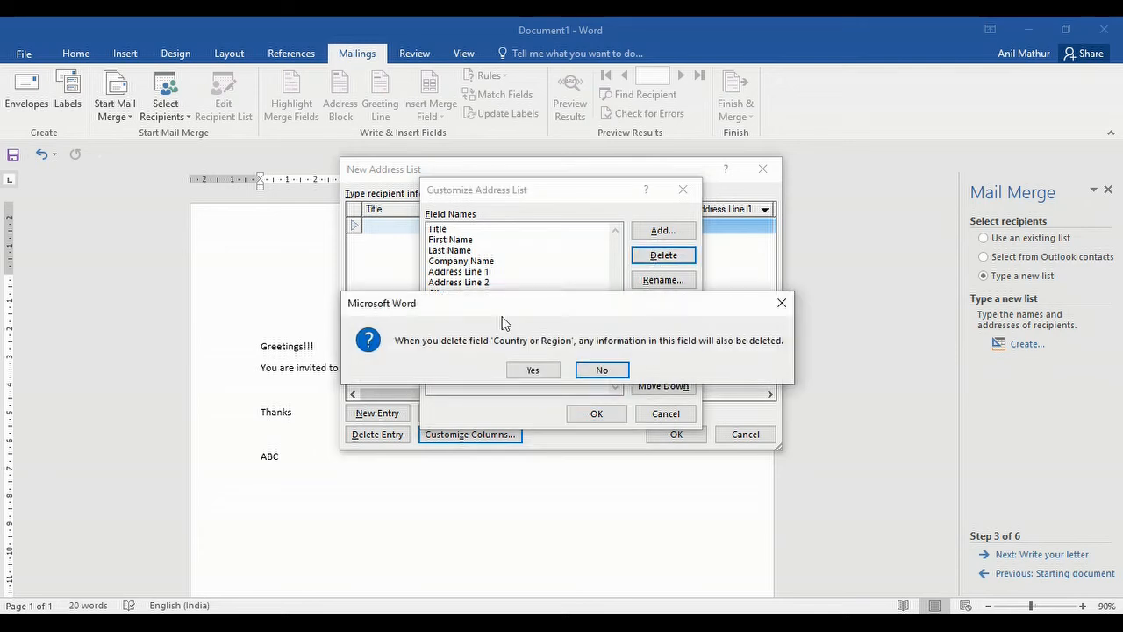
left_click(527, 368)
left_click(662, 255)
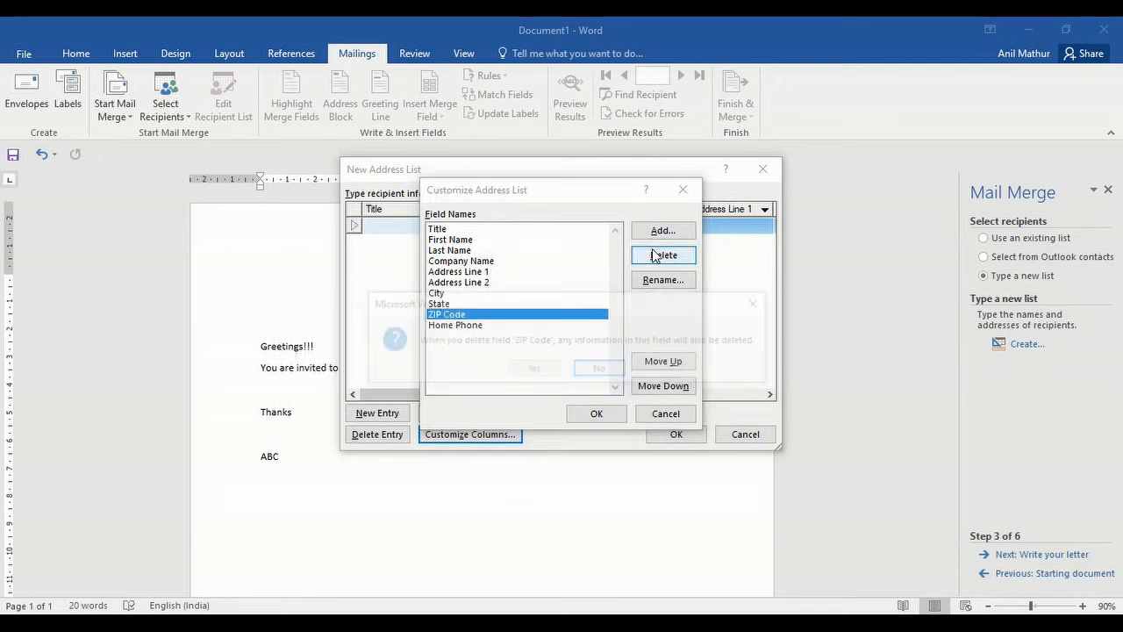
left_click(532, 368)
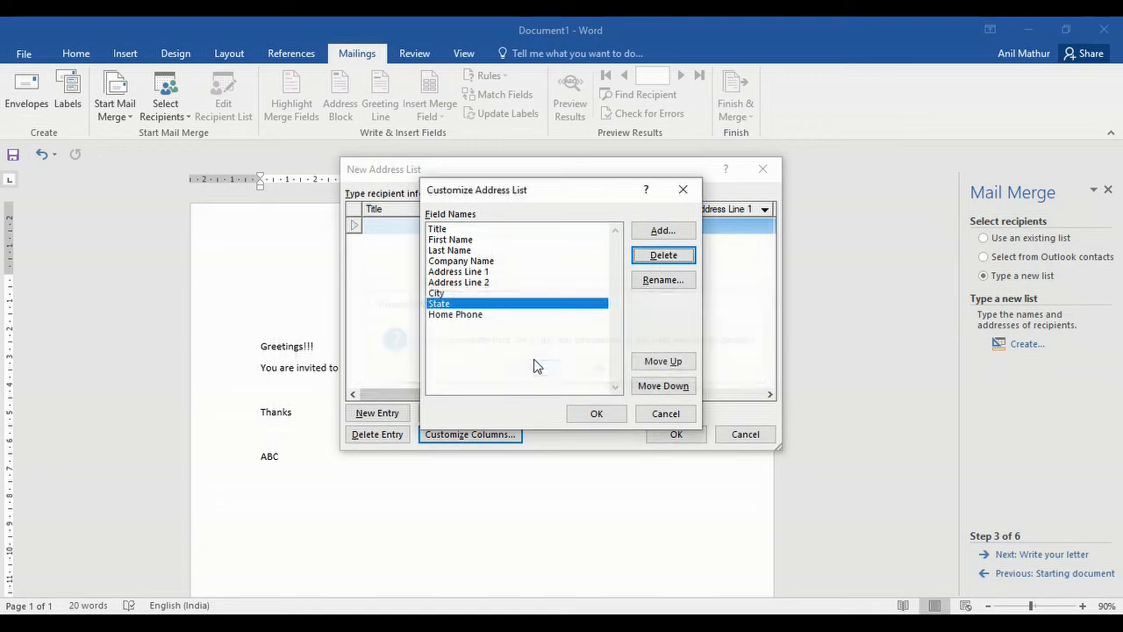
left_click(664, 255)
left_click(535, 369)
Step: Delete the Address Line 2, Company Name and Address Line 1 fields from the address list
left_click(483, 282)
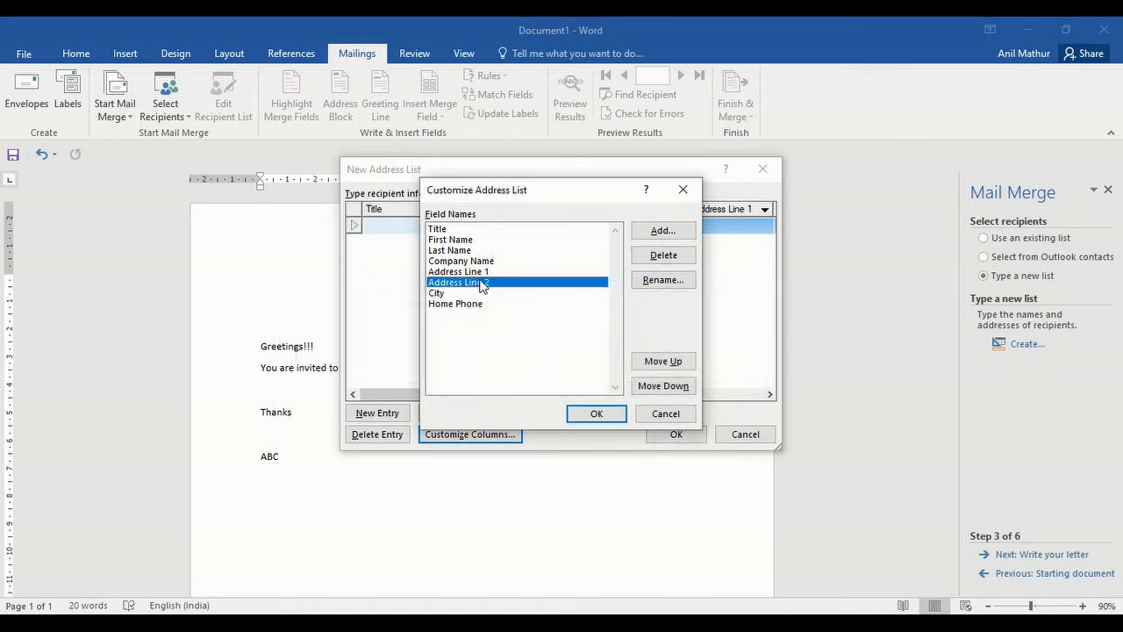
left_click(663, 254)
left_click(533, 368)
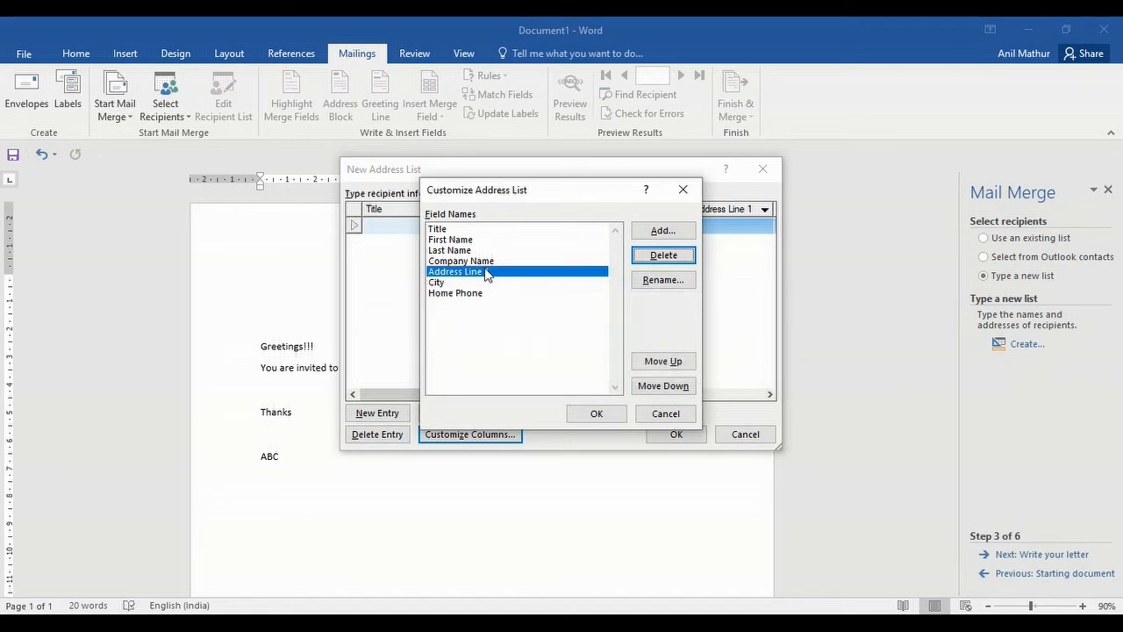
left_click(485, 261)
left_click(664, 255)
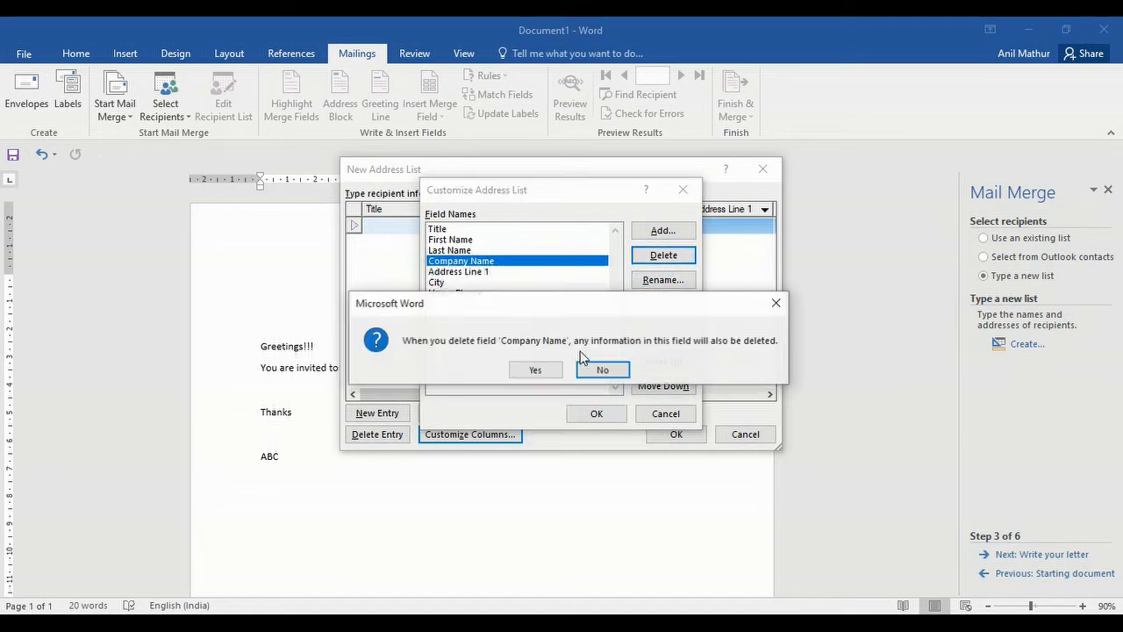
left_click(533, 369)
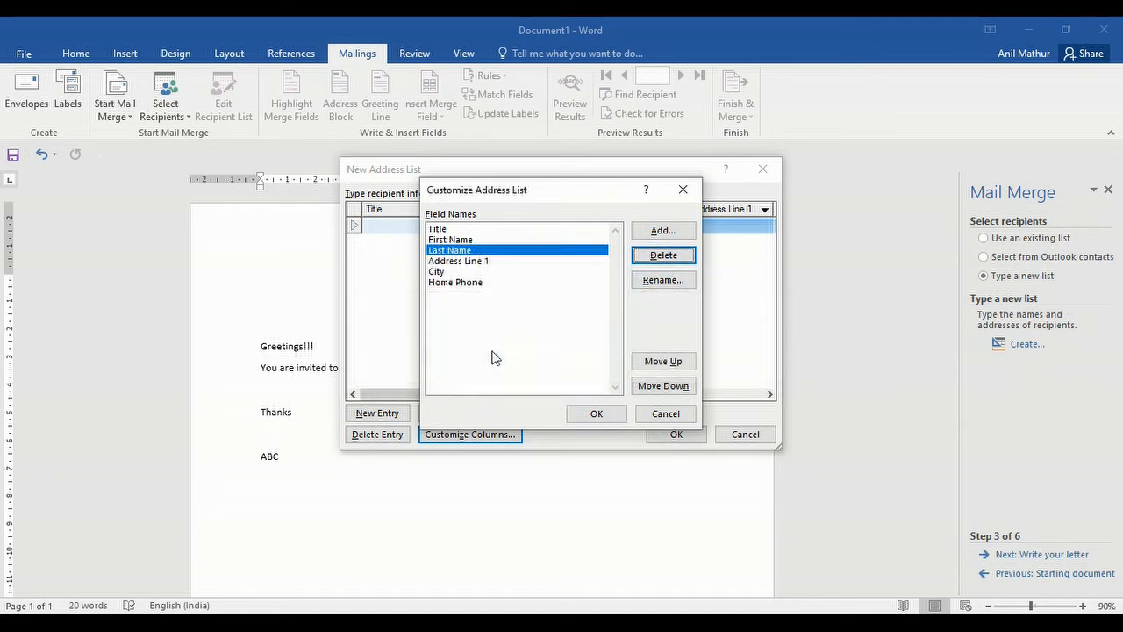
left_click(456, 260)
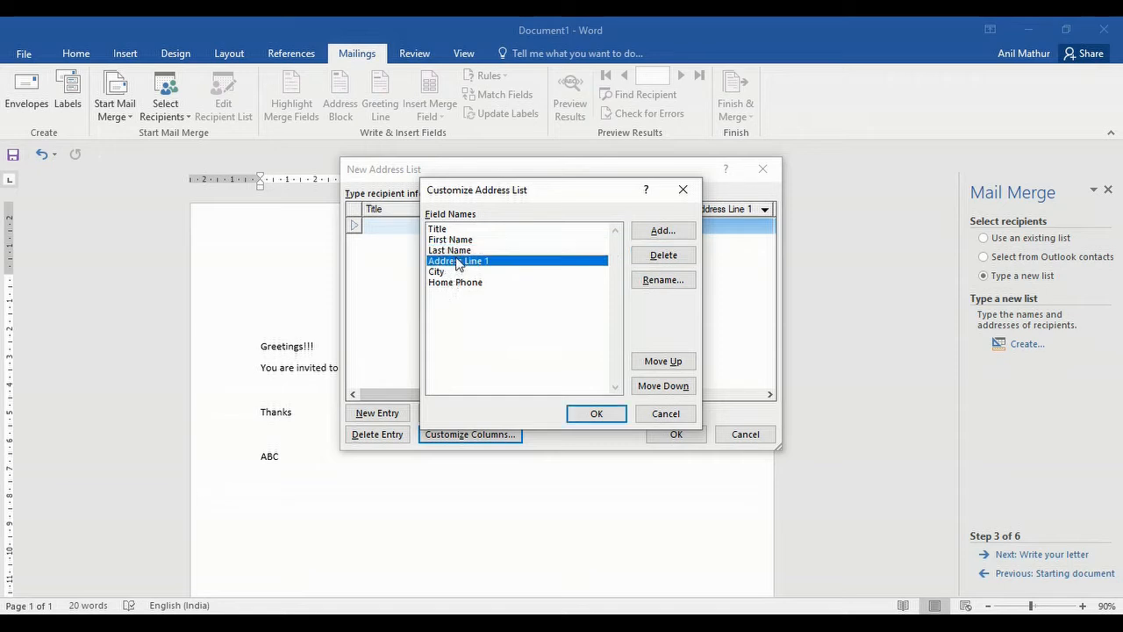
left_click(649, 257)
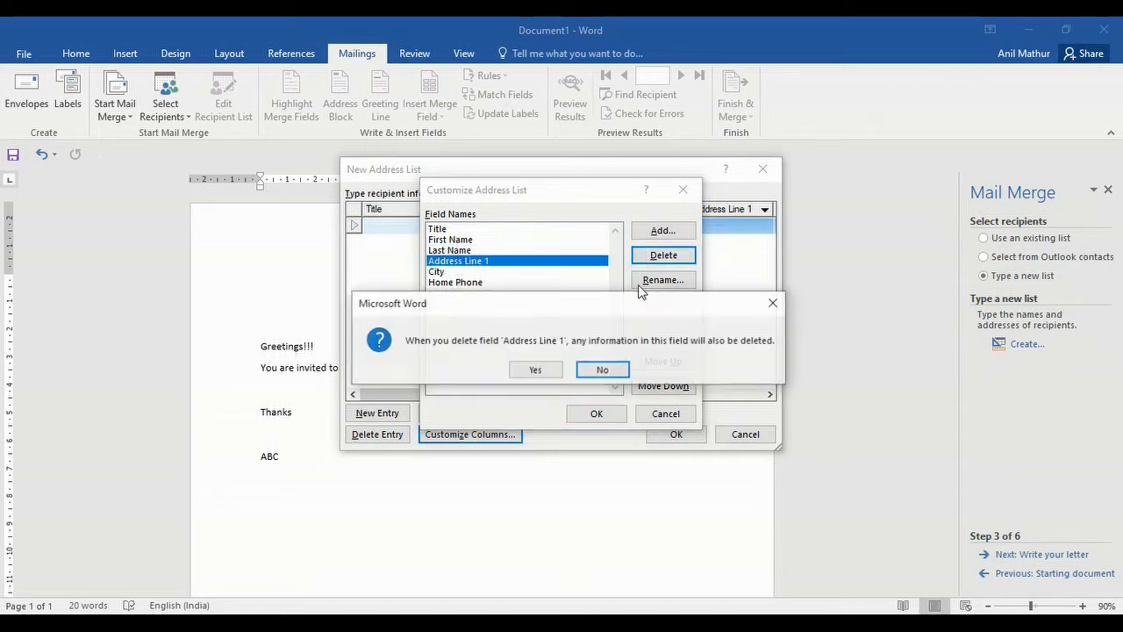
left_click(533, 371)
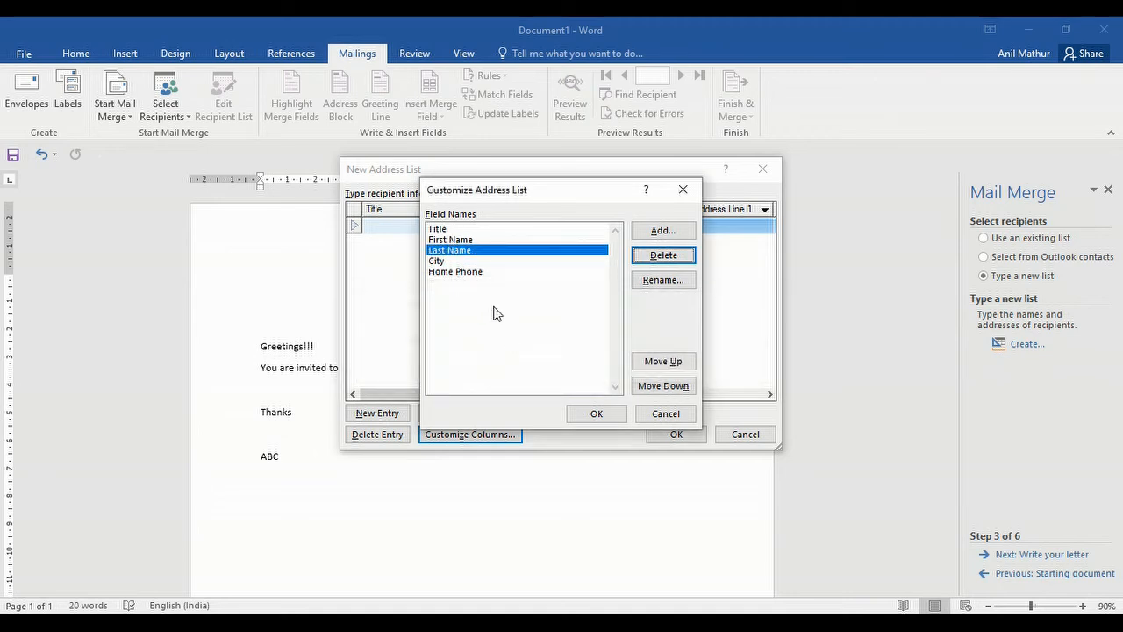
Step: Move the Home Phone field above City and apply the customized columns
left_click(456, 272)
left_click(664, 363)
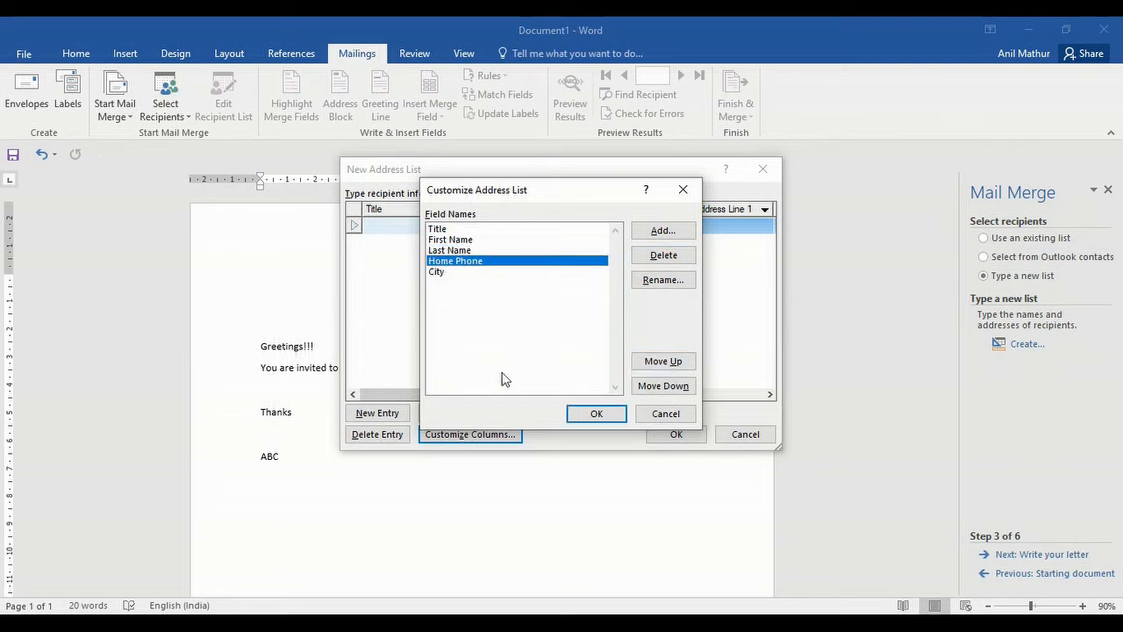
left_click(592, 414)
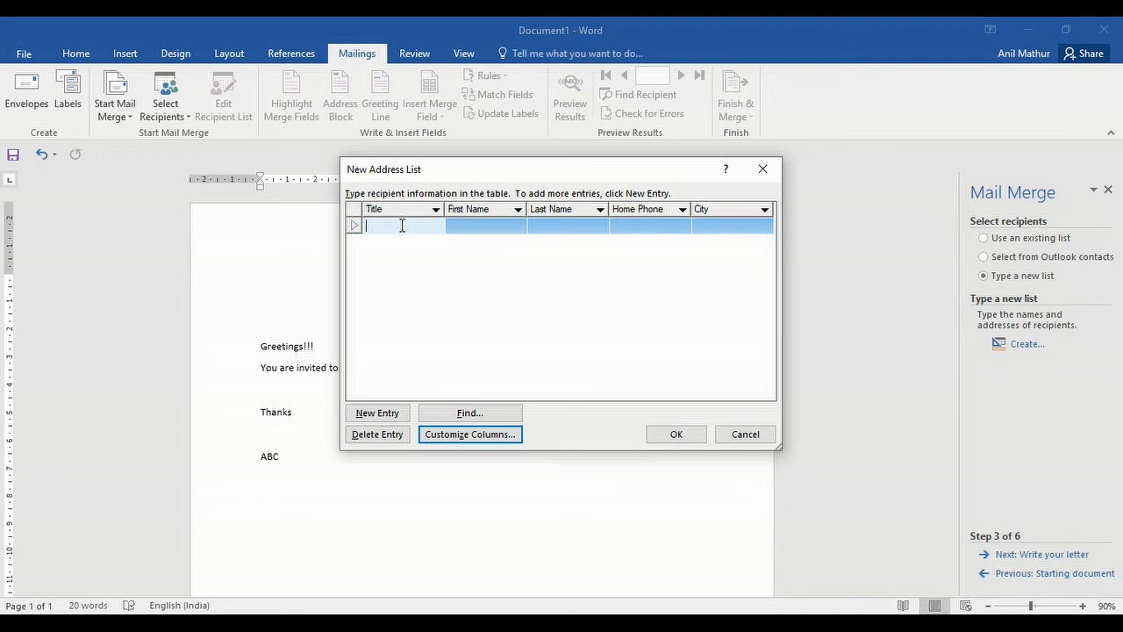
Step: Fill in the first recipient with title Mr., placeholder ABC for first and last name, a home phone number, and city Jodhpur
type("M")
key("Tab")
type("A")
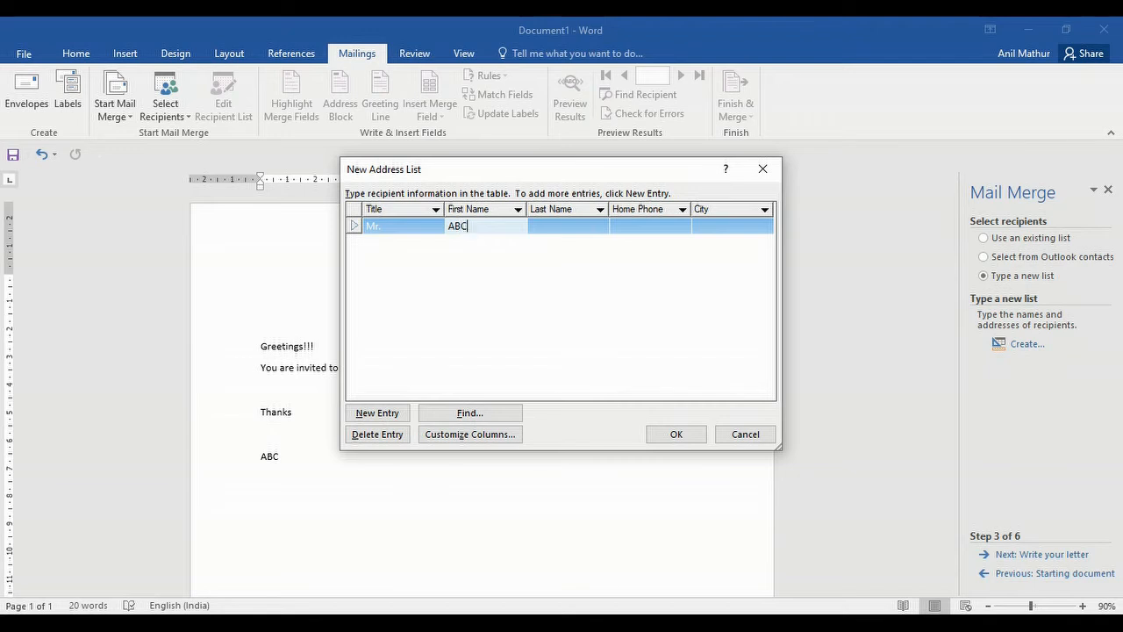
key("Tab")
type("ABC")
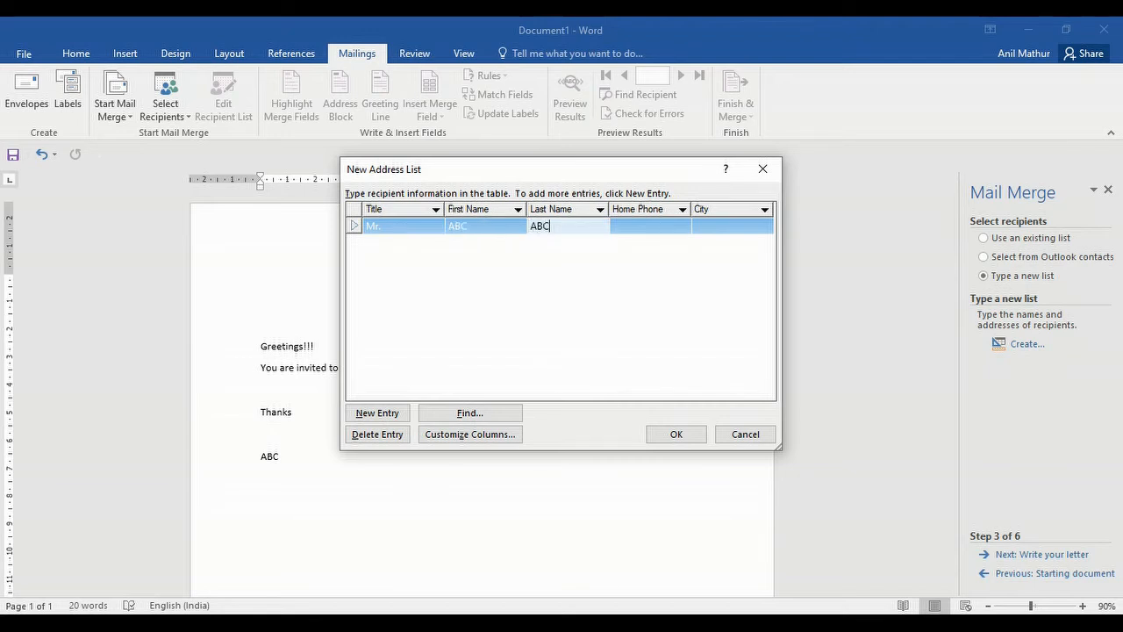
key("Tab")
type("123456789")
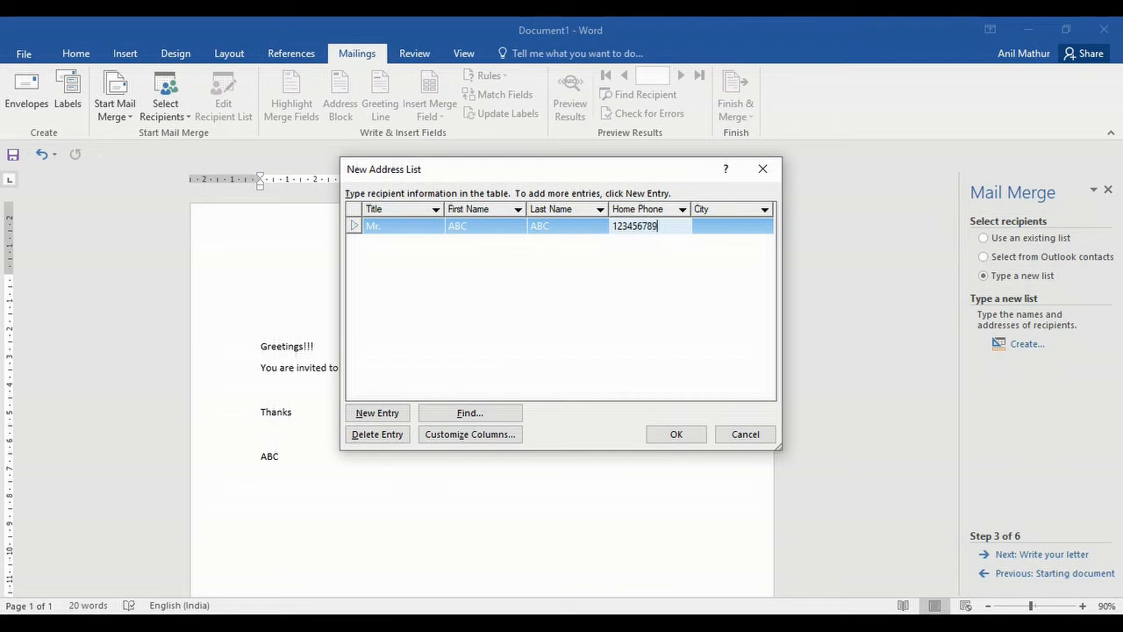
key("Tab")
type("Jodhpur")
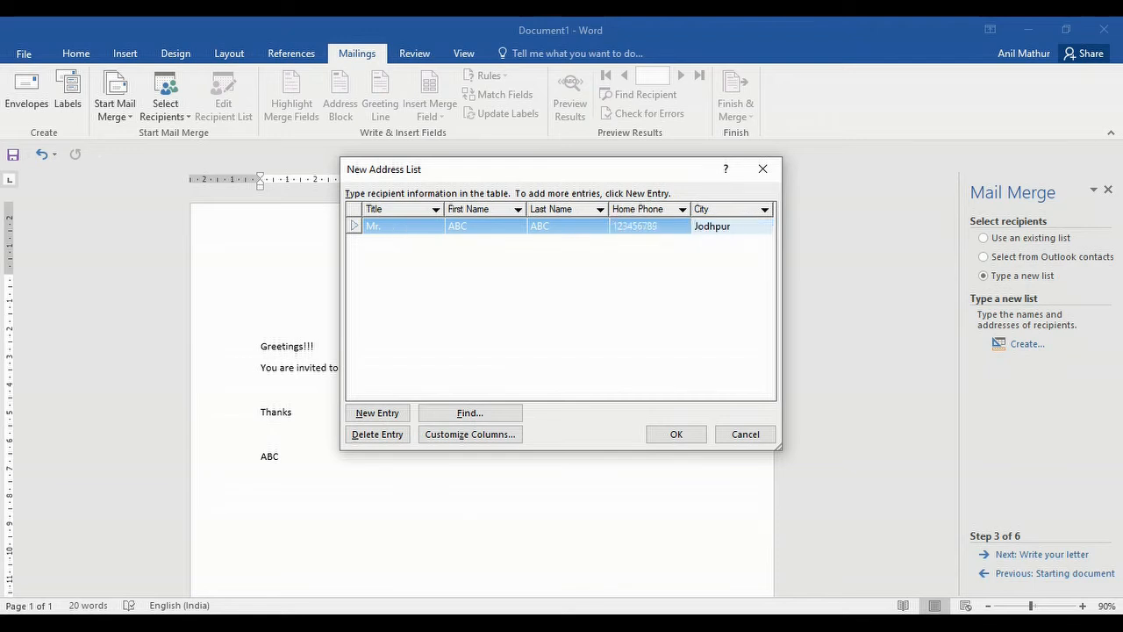
Step: Add a second recipient with title Mrs., placeholder AAA for first and last name, a home phone number, and city Jodhpur
left_click(377, 415)
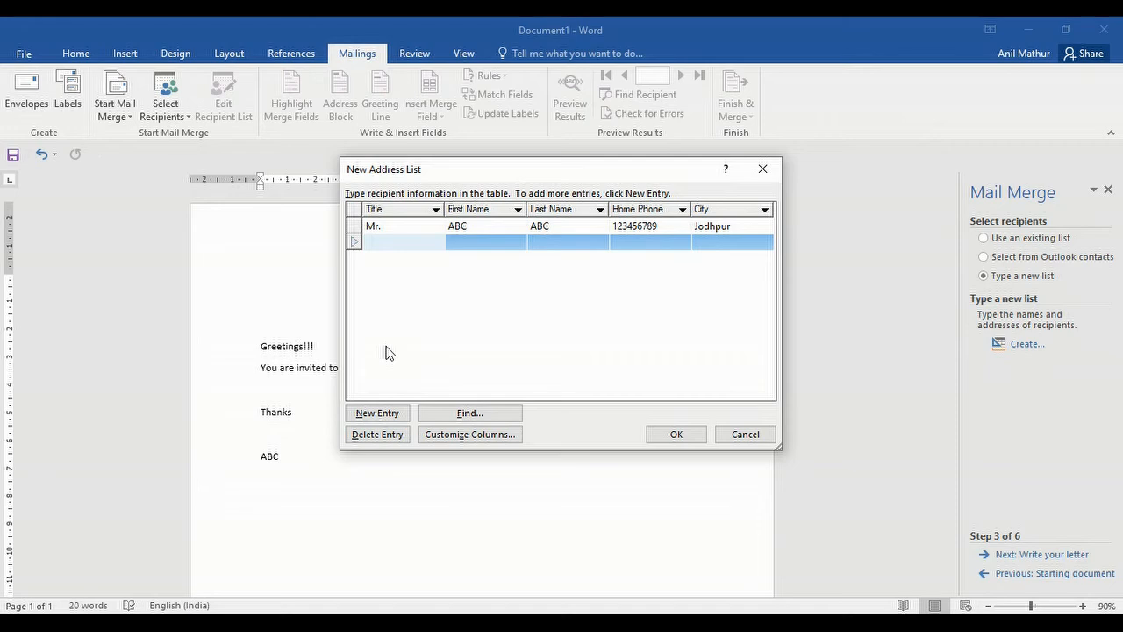
type("Mrs.")
key("Tab")
type("AAA")
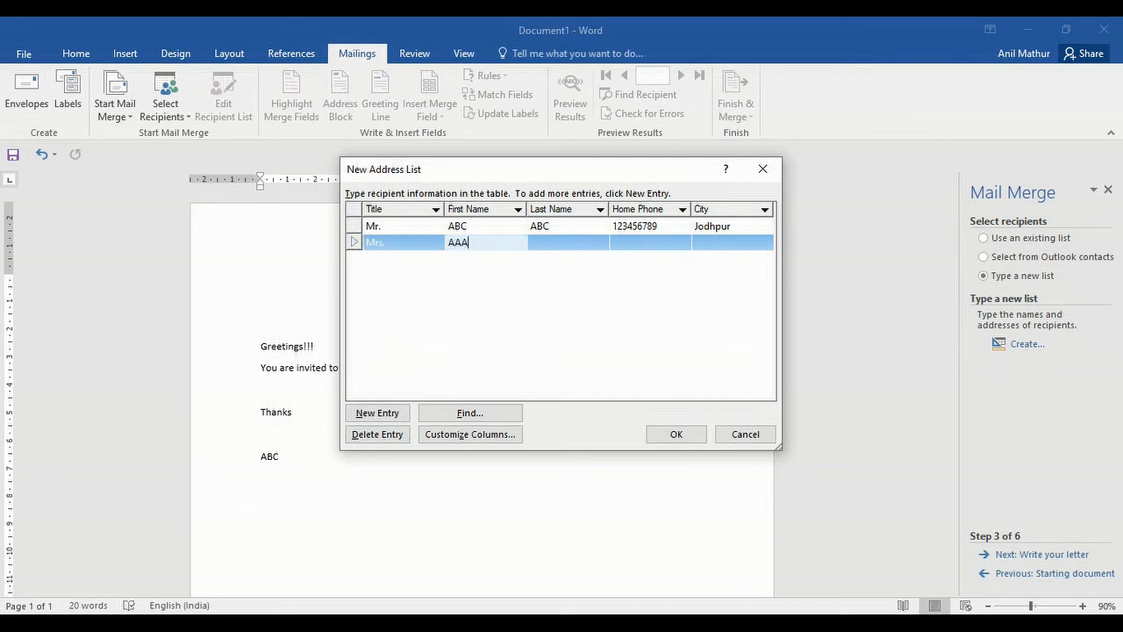
key("Tab")
type("AAA")
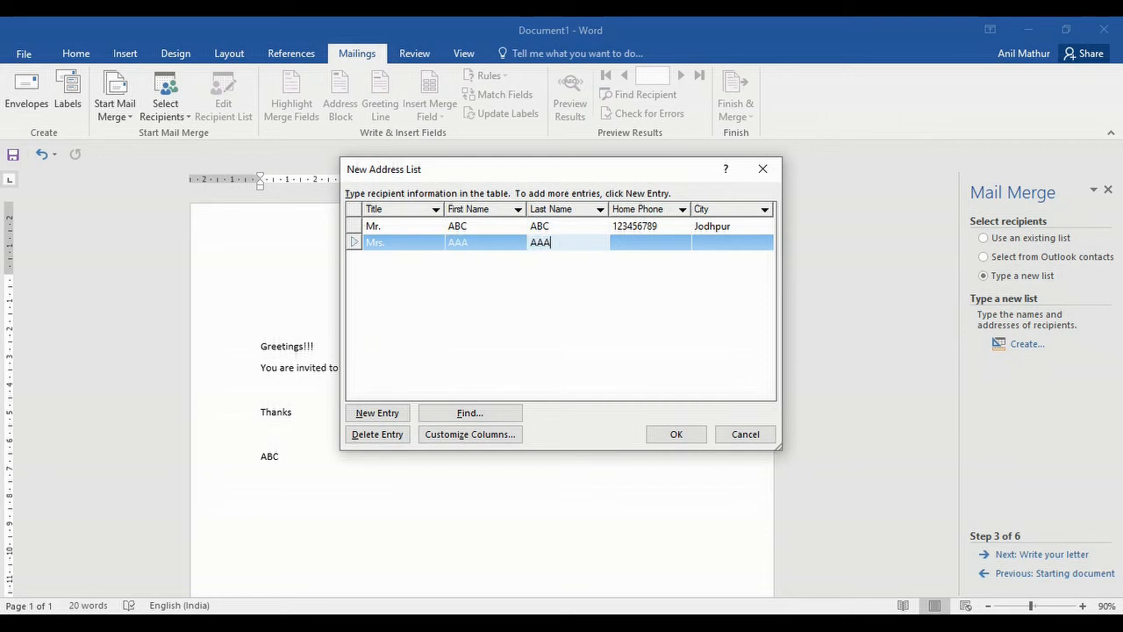
key("Tab")
type("15")
type("5465")
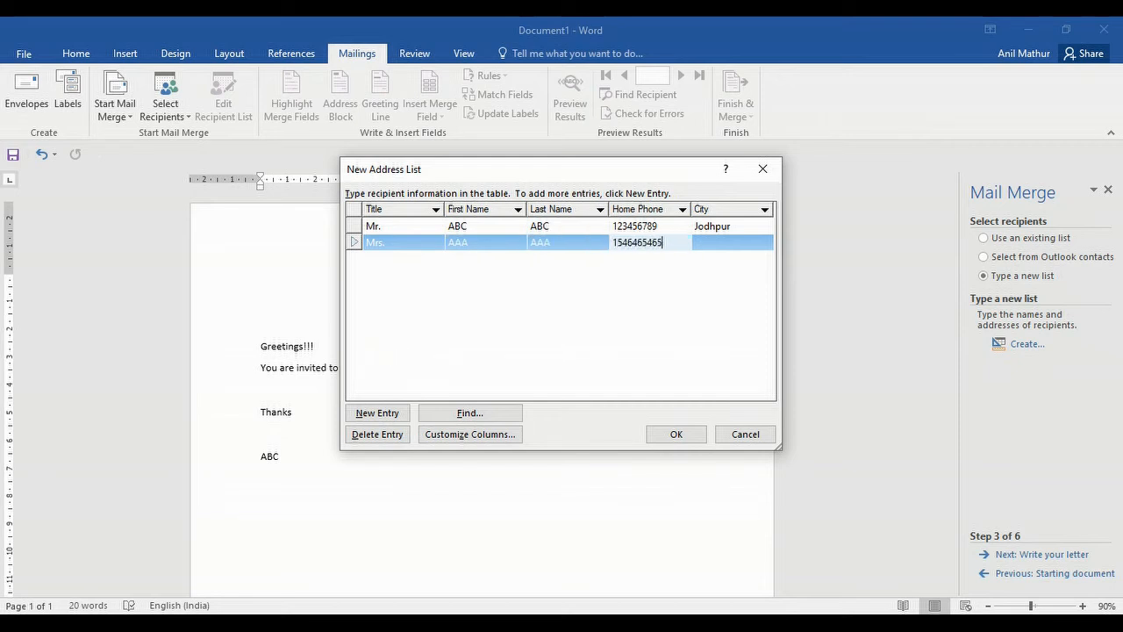
key("Tab")
type("Jodhpur")
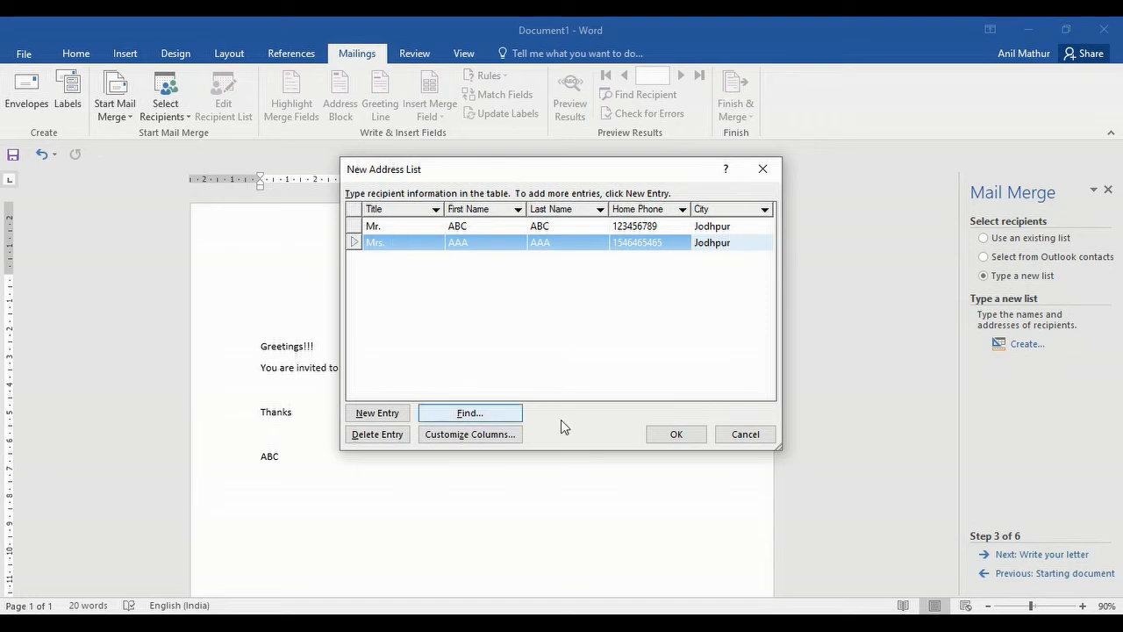
Step: Save the address list as Demo in My Data Sources and continue with both recipients to the letter-writing stage
left_click(663, 435)
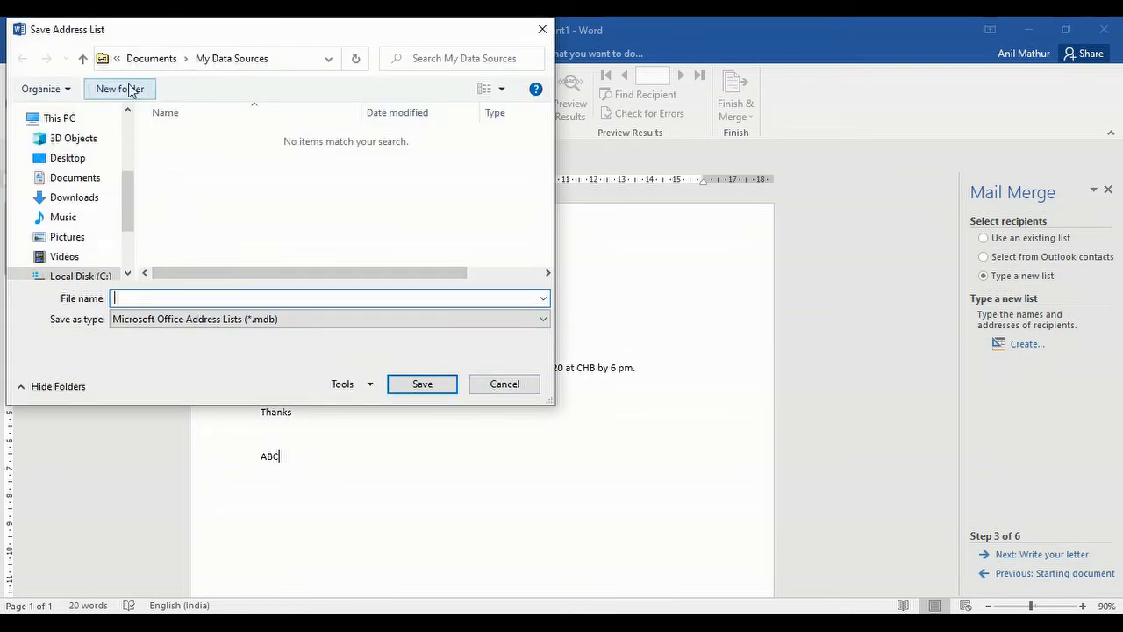
scroll(71, 207, "up", 3)
scroll(66, 200, "down", 5)
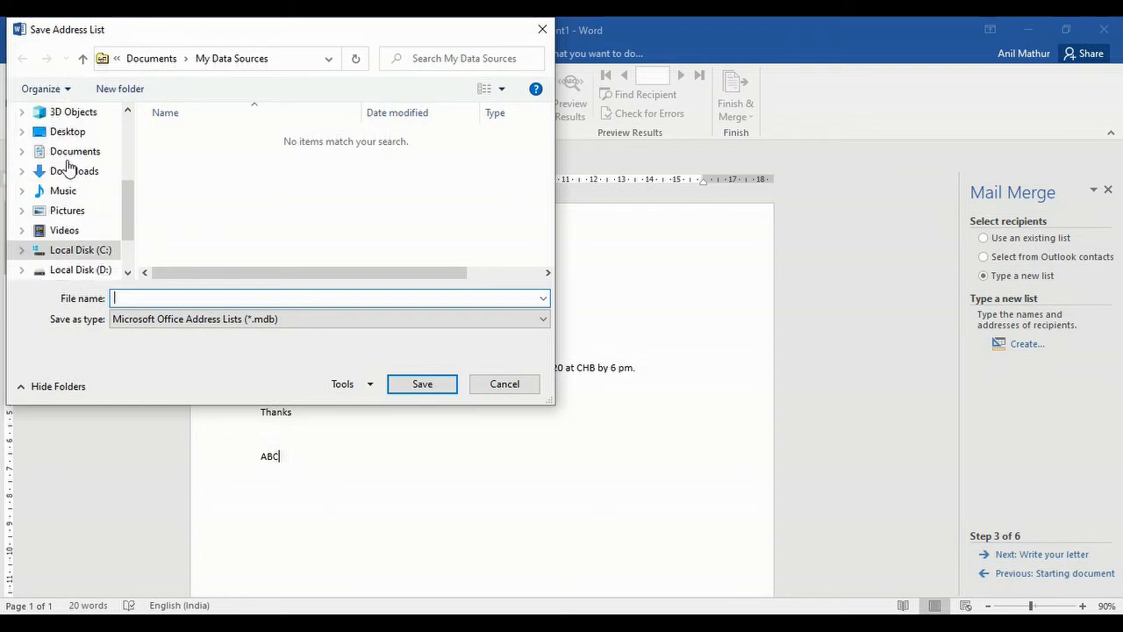
scroll(64, 195, "up", 1)
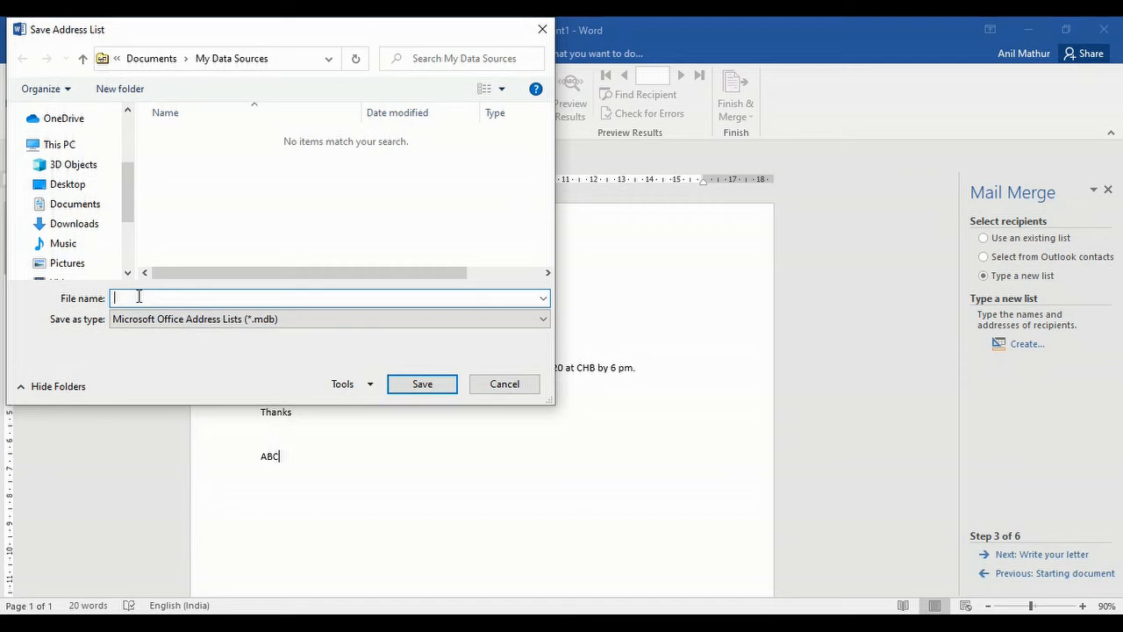
type("Demo")
left_click(419, 385)
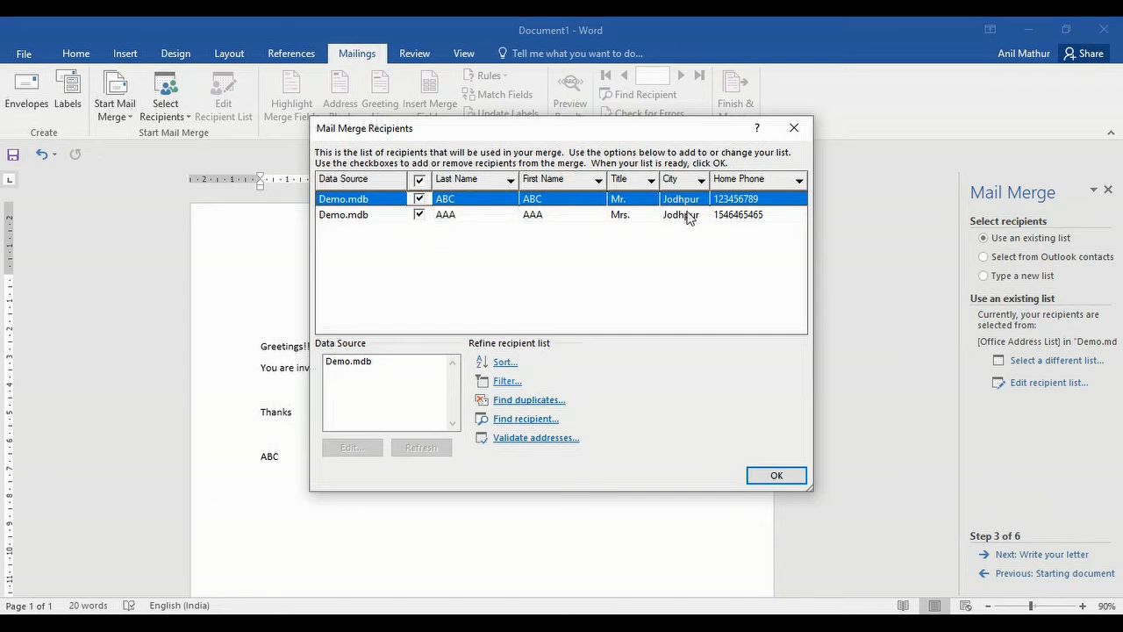
left_click(777, 477)
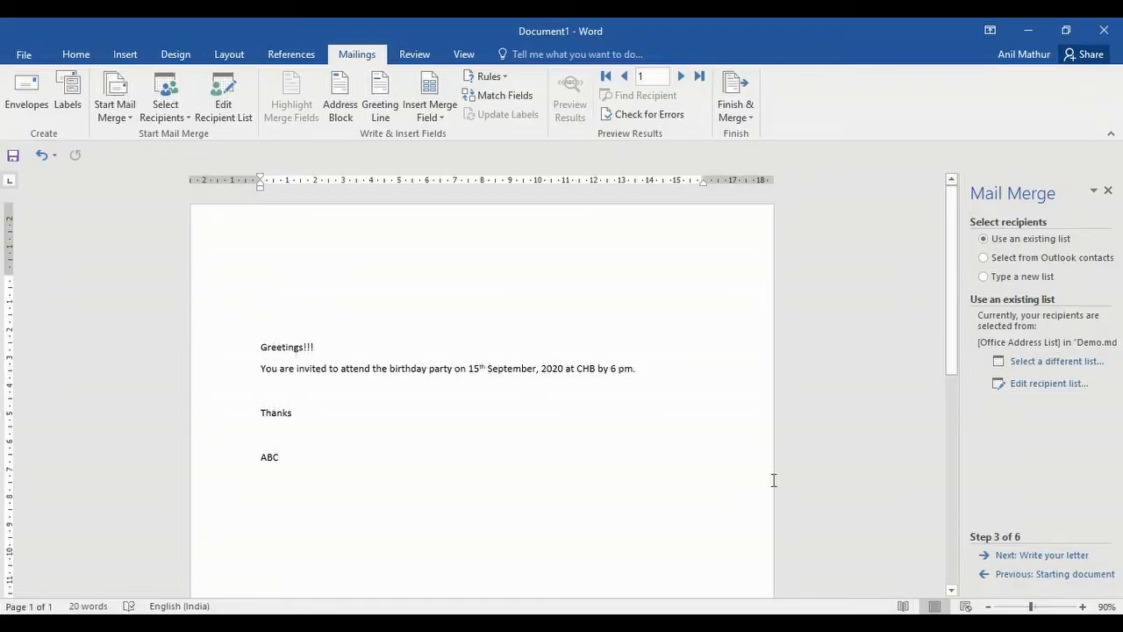
left_click(1032, 556)
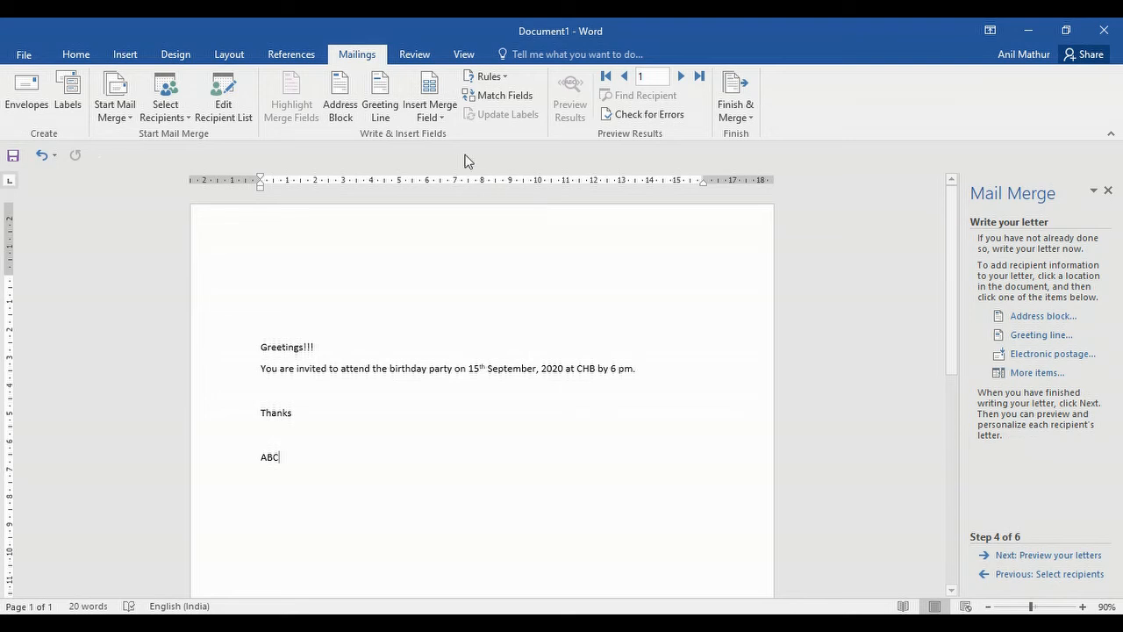
left_click(431, 114)
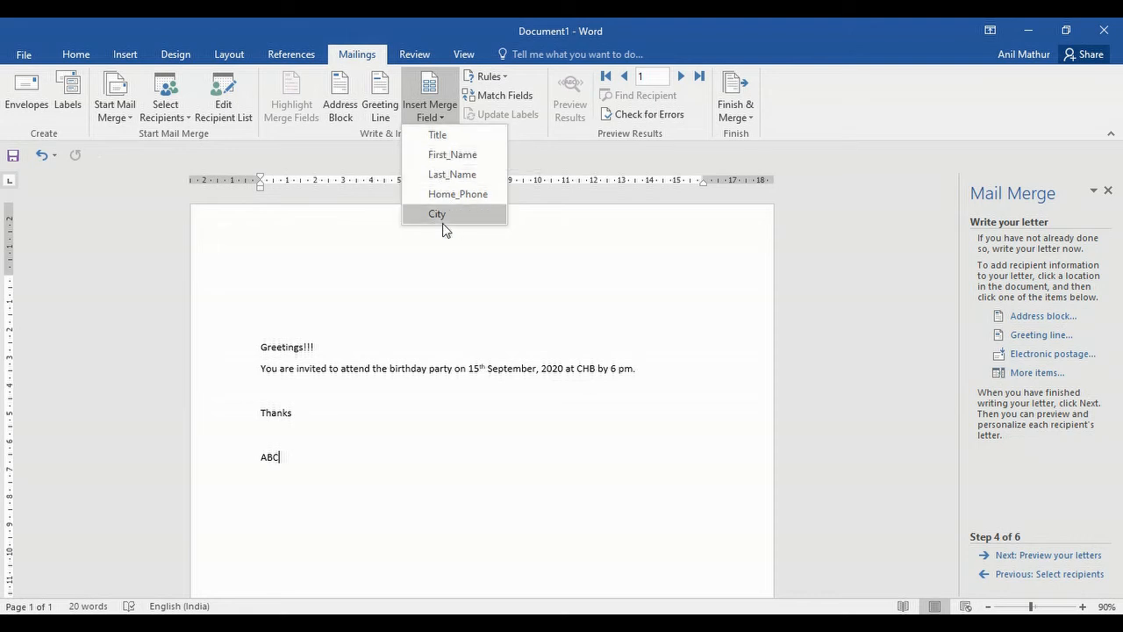
left_click(452, 155)
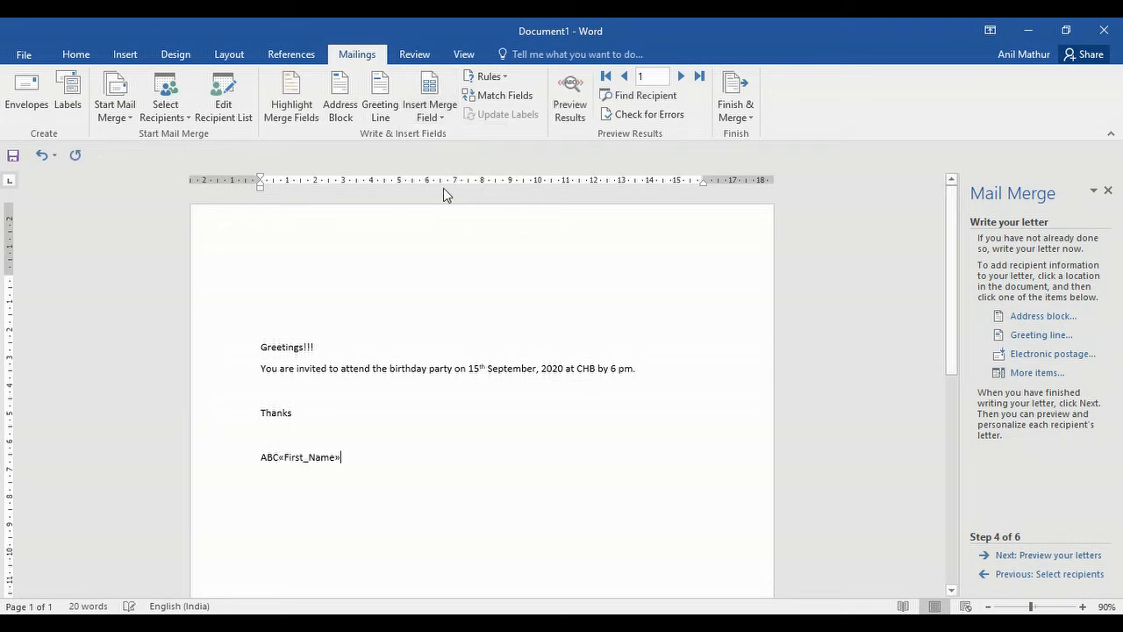
key("ctrl+z")
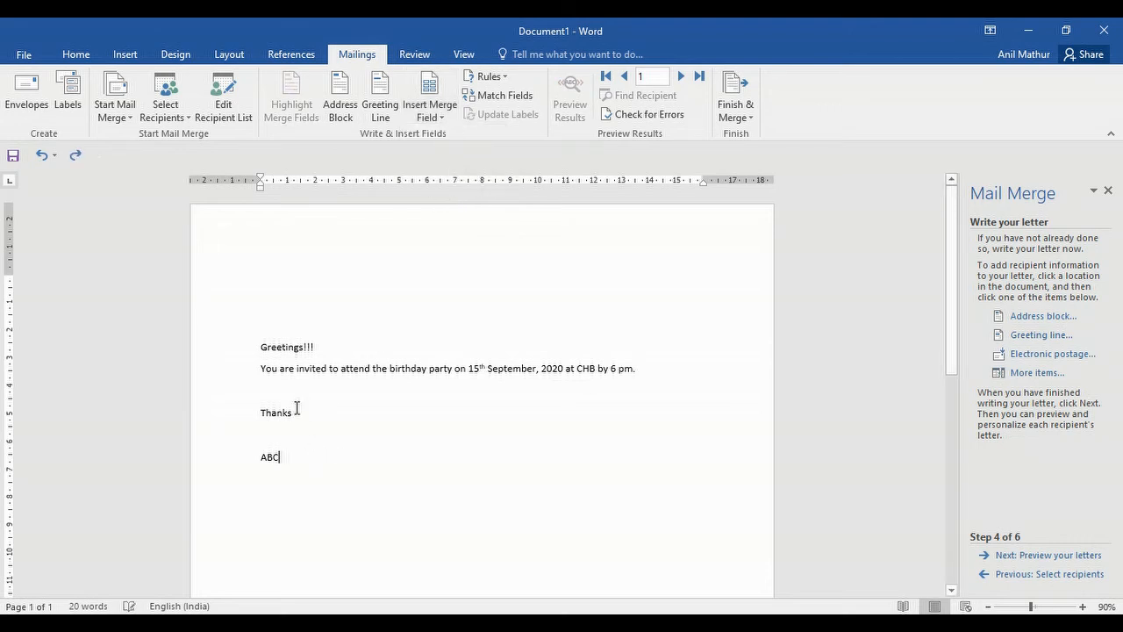
Step: Insert the Title merge field above the greeting, with First_Name and Last_Name together on the line below it
left_click(274, 316)
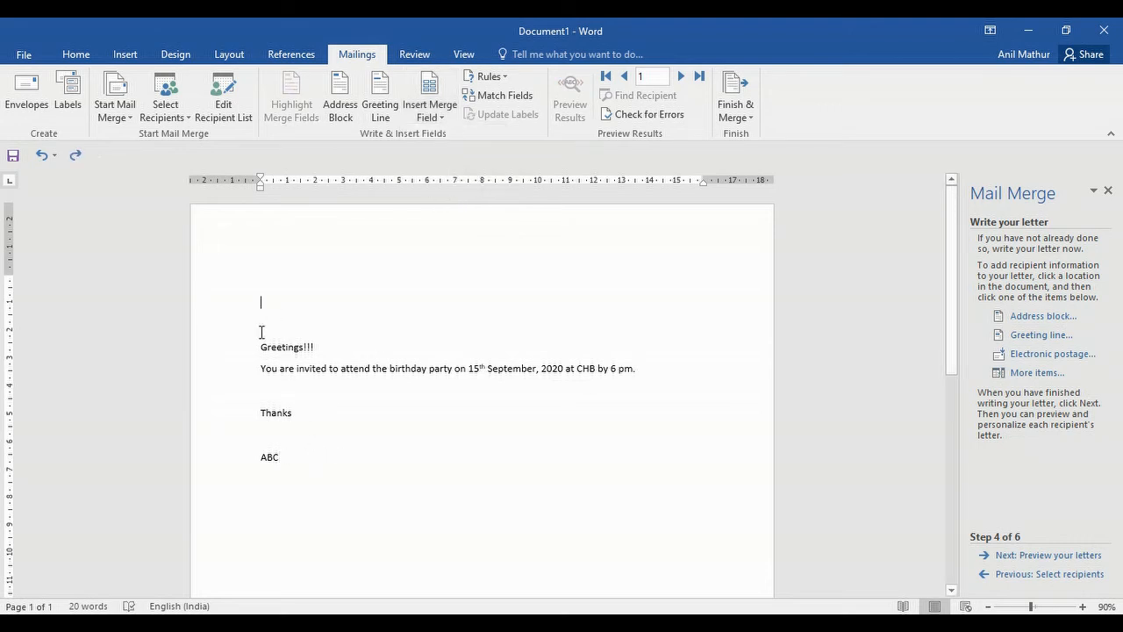
left_click(431, 116)
left_click(438, 136)
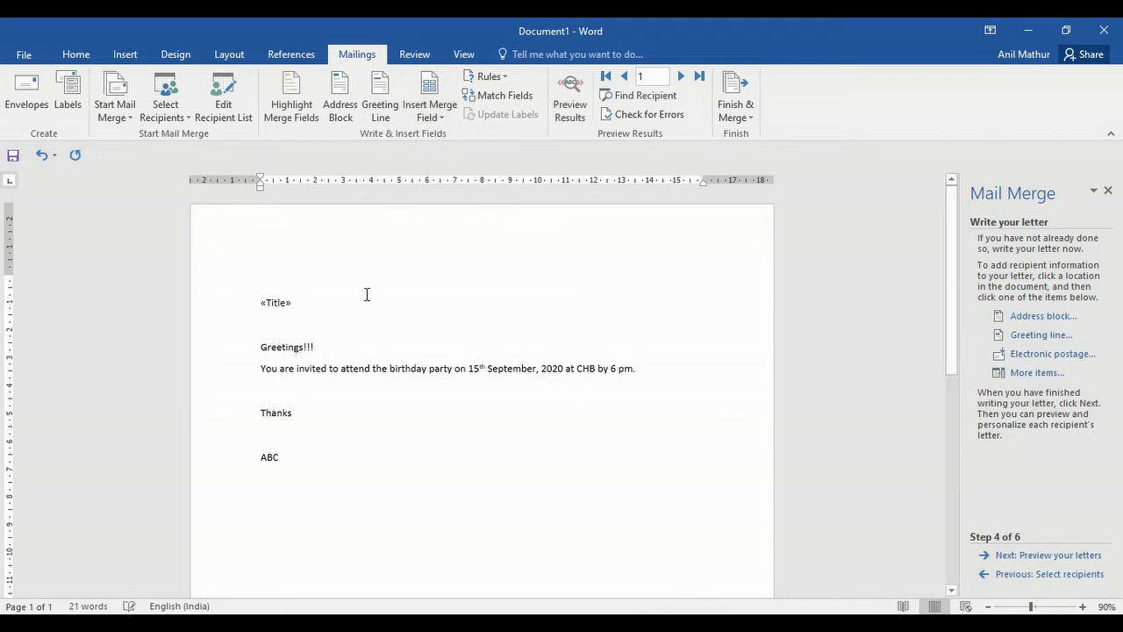
key("Return")
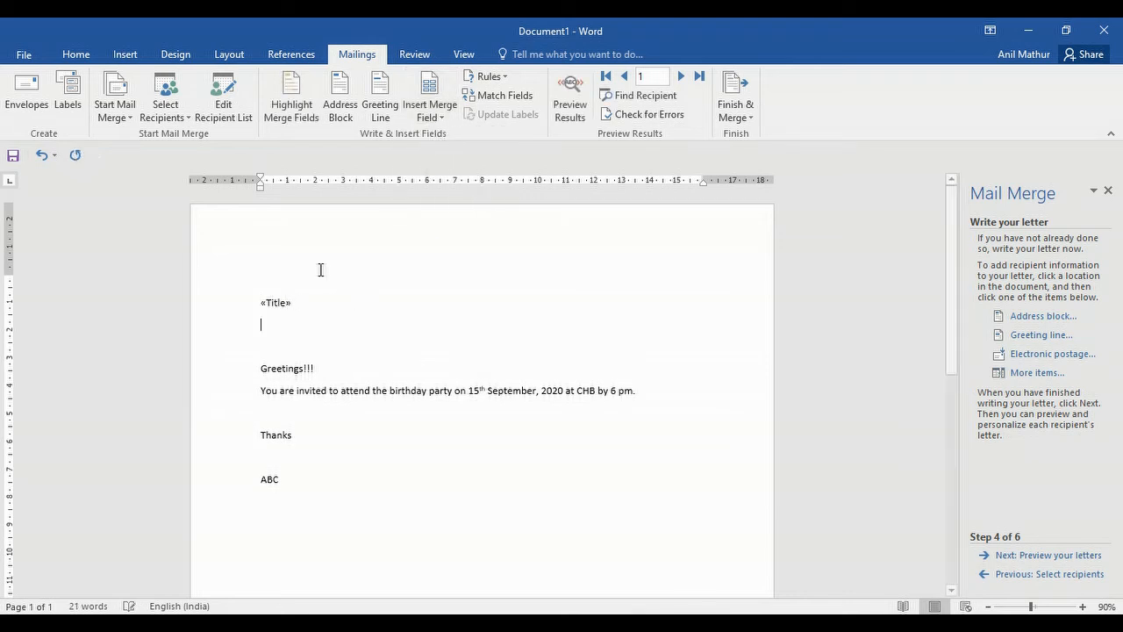
left_click(430, 116)
left_click(452, 155)
left_click(430, 117)
left_click(452, 173)
Step: Add the Home_Phone and City merge fields on a new line under the name fields
key("Return")
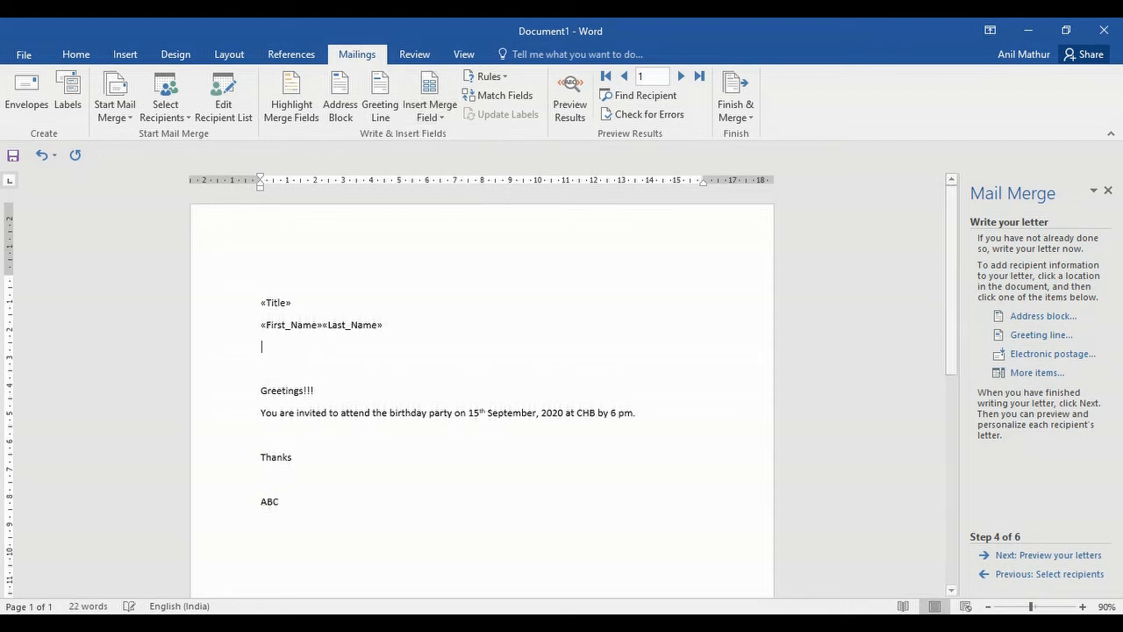
left_click(430, 117)
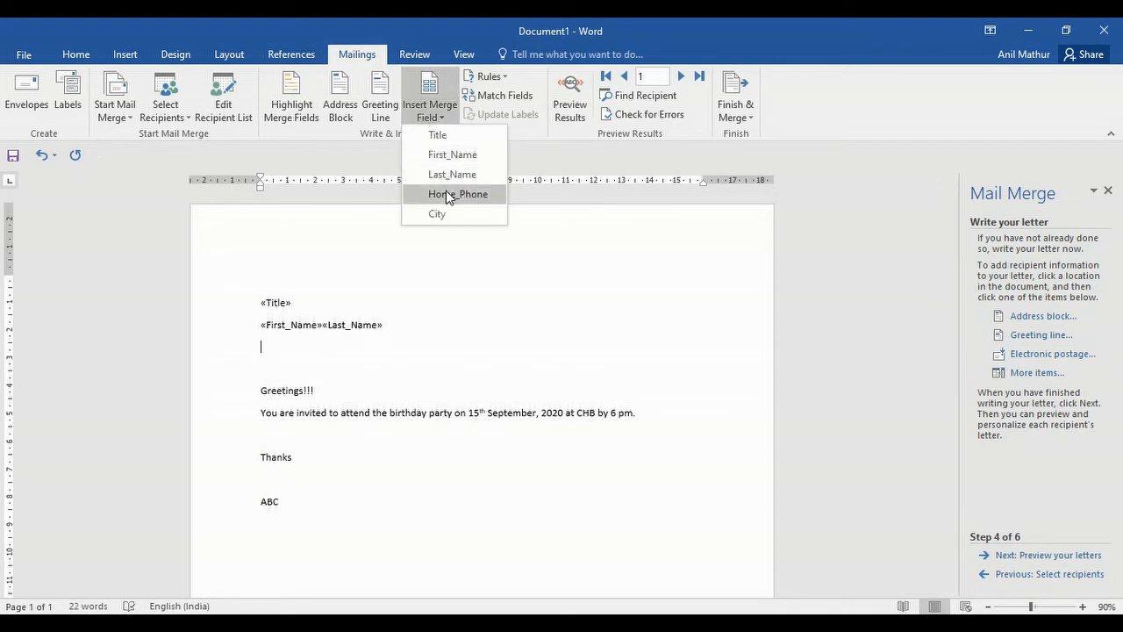
left_click(452, 193)
left_click(430, 114)
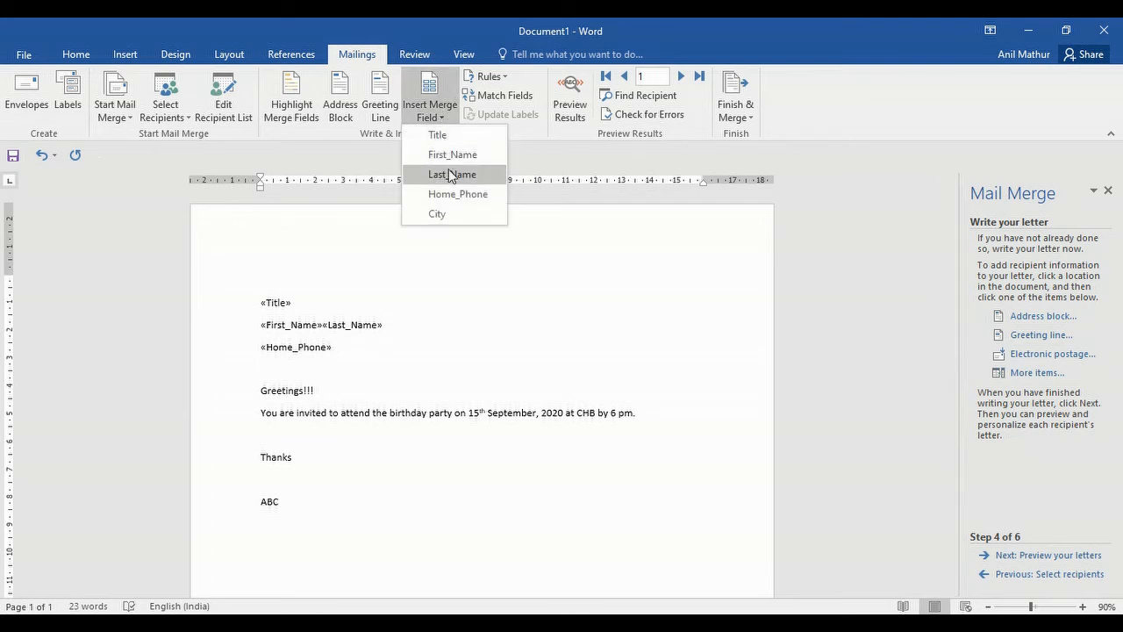
left_click(445, 214)
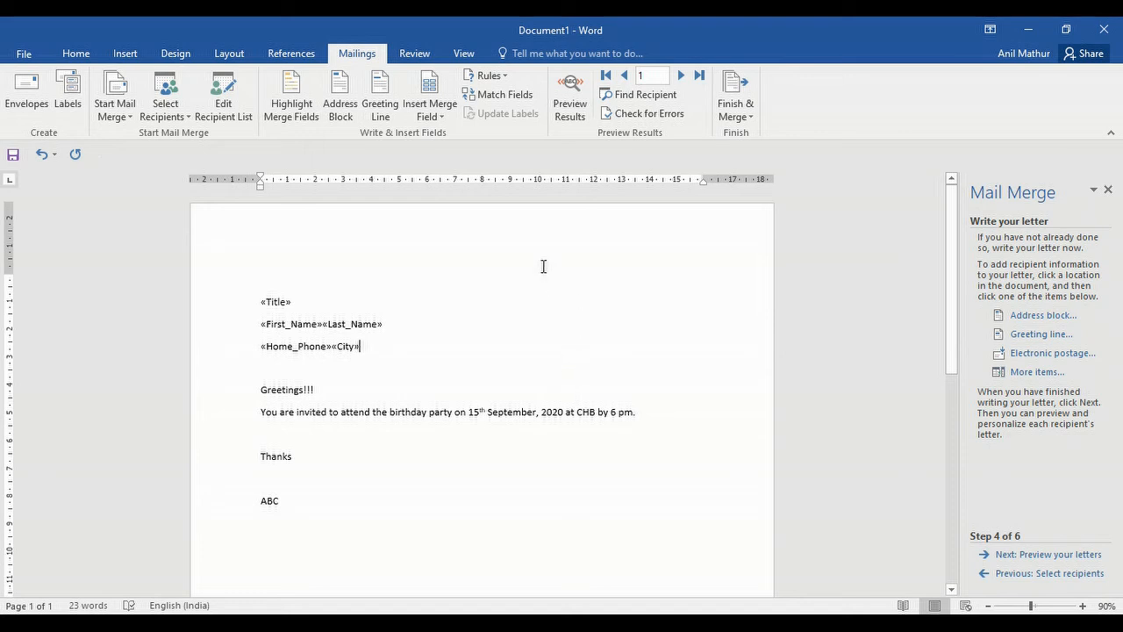
Step: Preview the merged results in the letter for the second recipient and return to the first
left_click(570, 98)
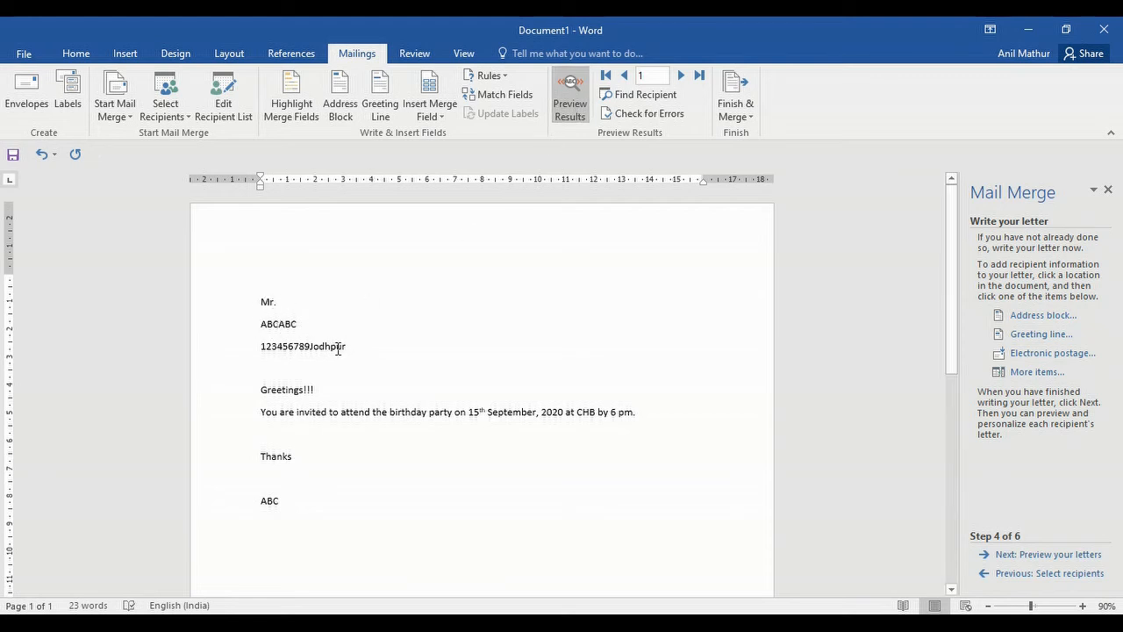
left_click(682, 77)
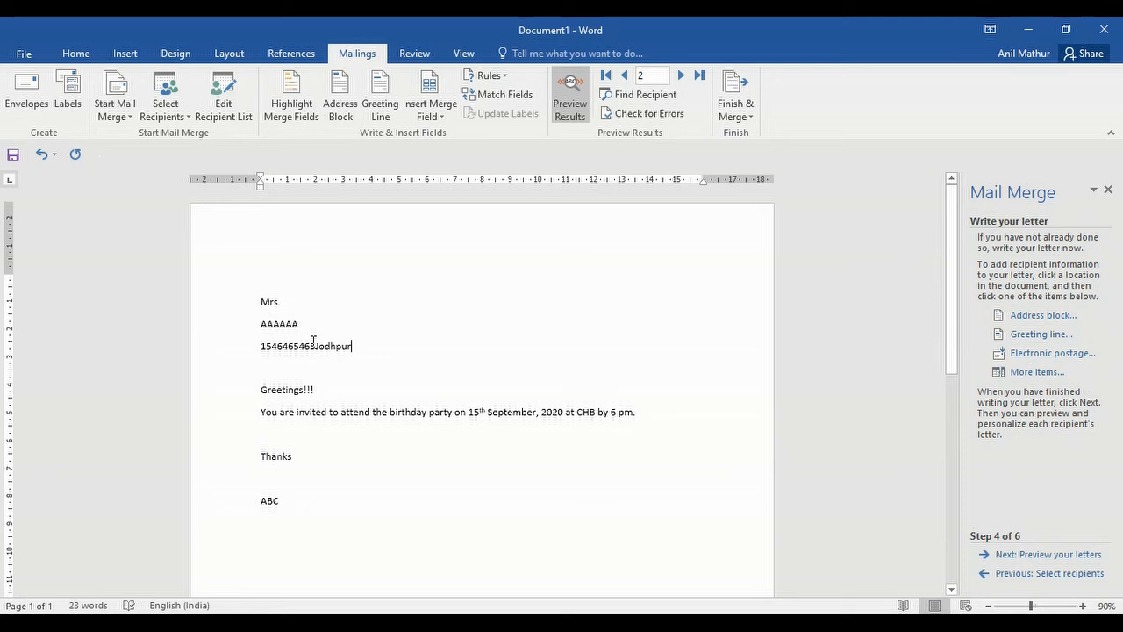
left_click(625, 75)
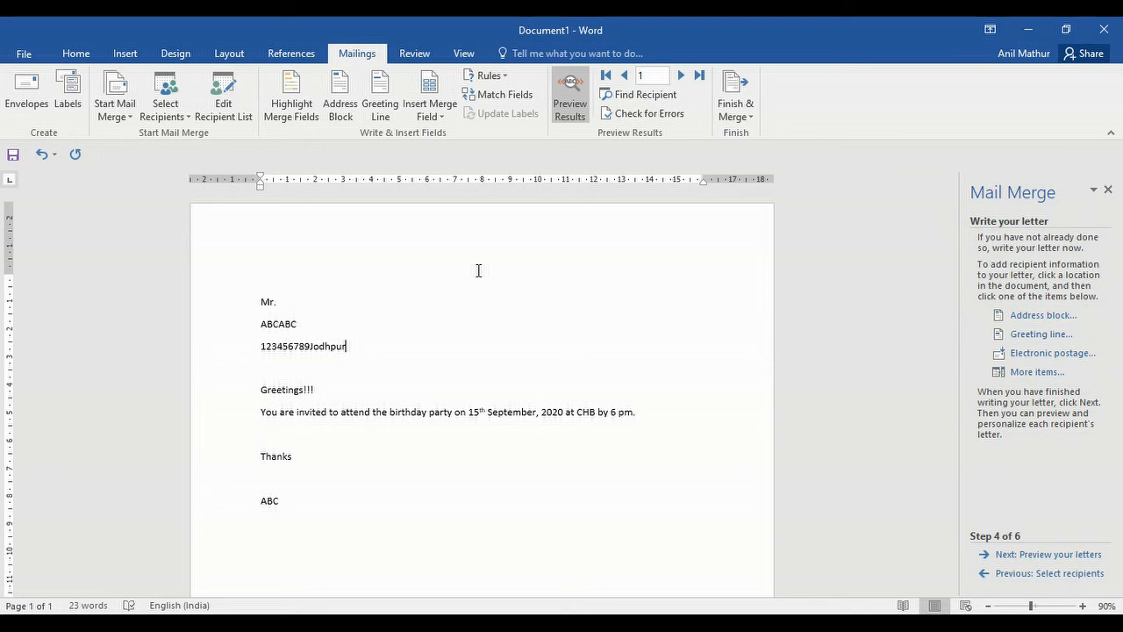
Step: Advance the merge to the letter preview stage and browse between both recipients' letters, ending on recipient 2
left_click(1055, 557)
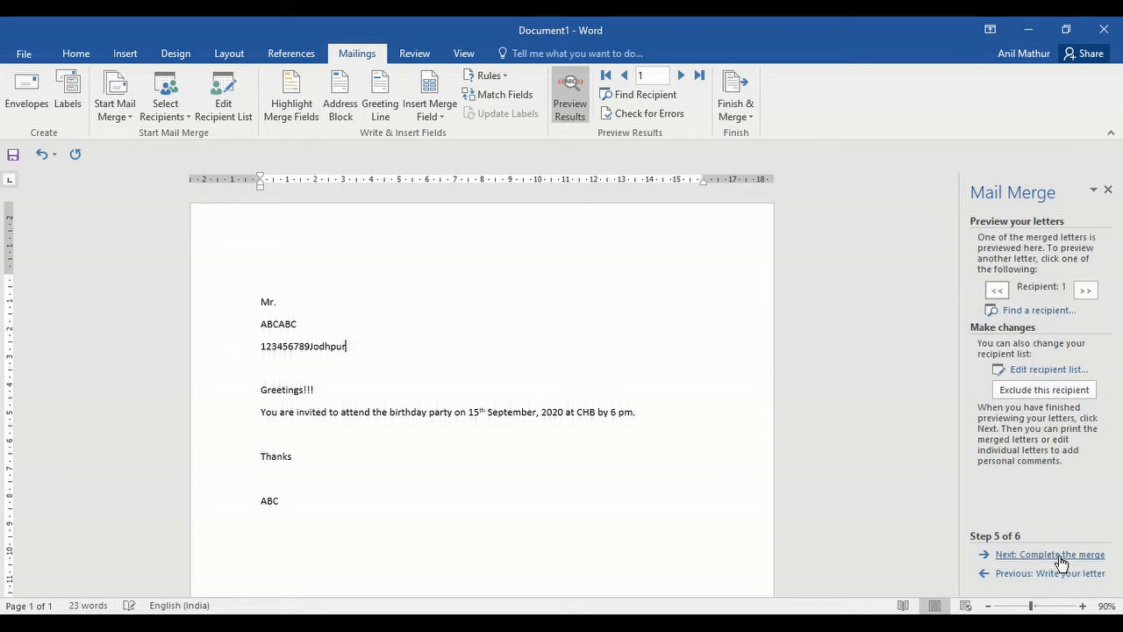
left_click(1086, 292)
left_click(997, 291)
left_click(1084, 292)
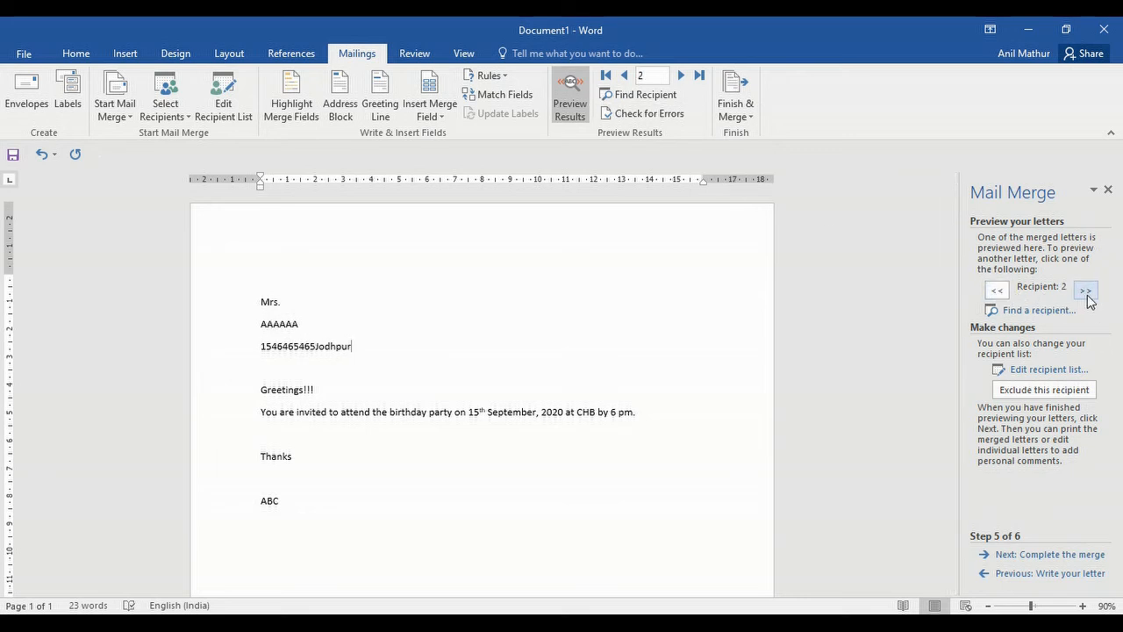
left_click(998, 290)
left_click(1087, 290)
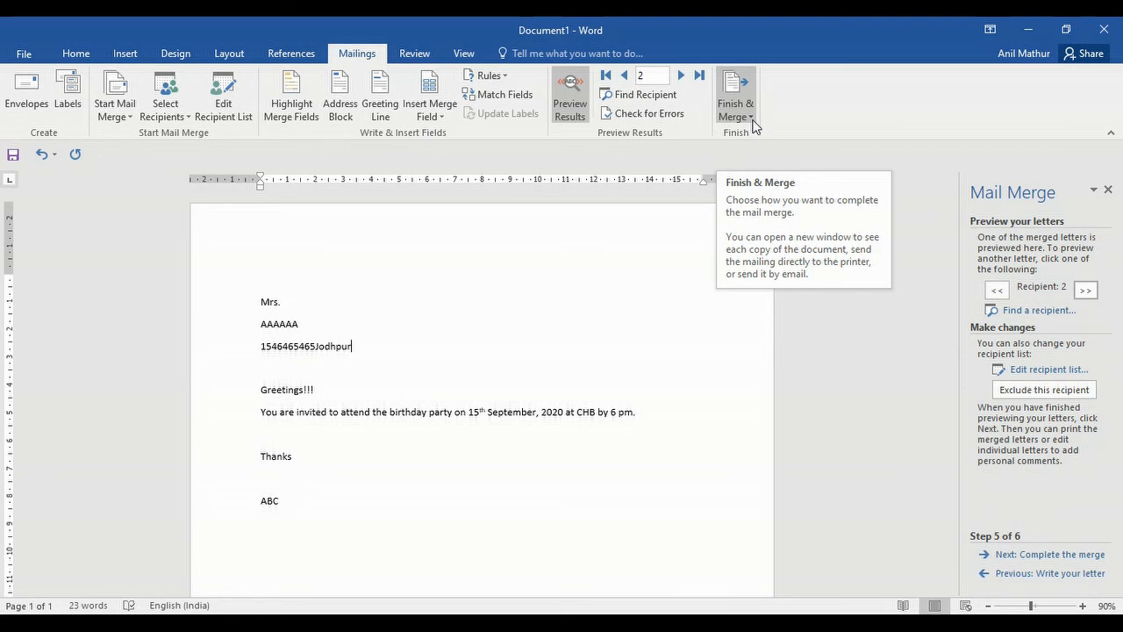
Step: Advance to the completion stage and merge all records into a new document of individual letters
left_click(1043, 555)
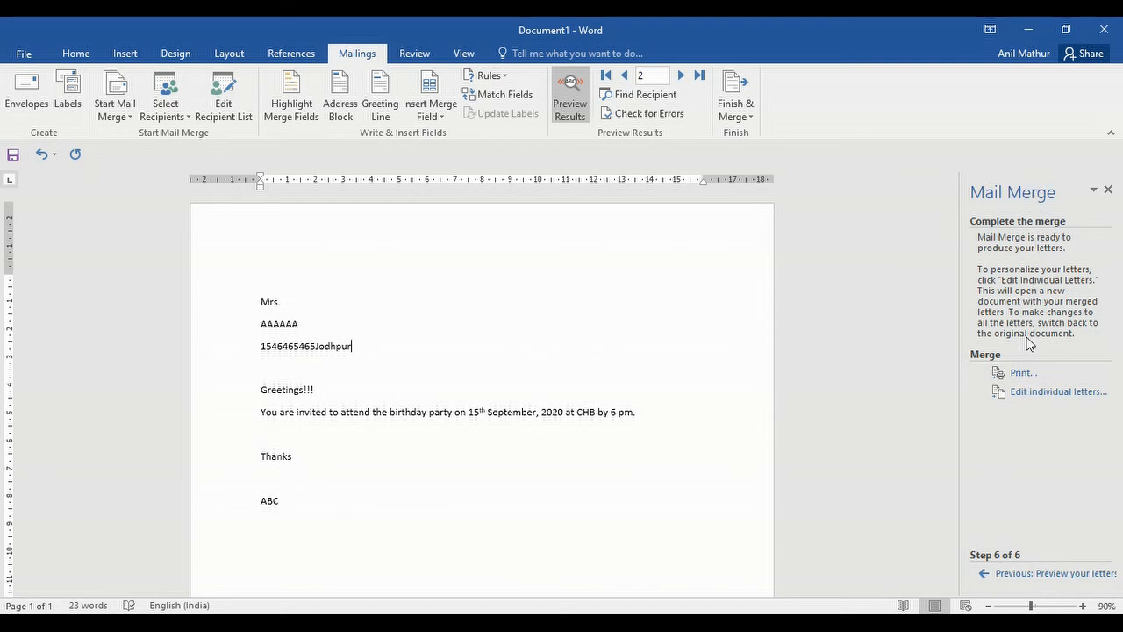
left_click(736, 96)
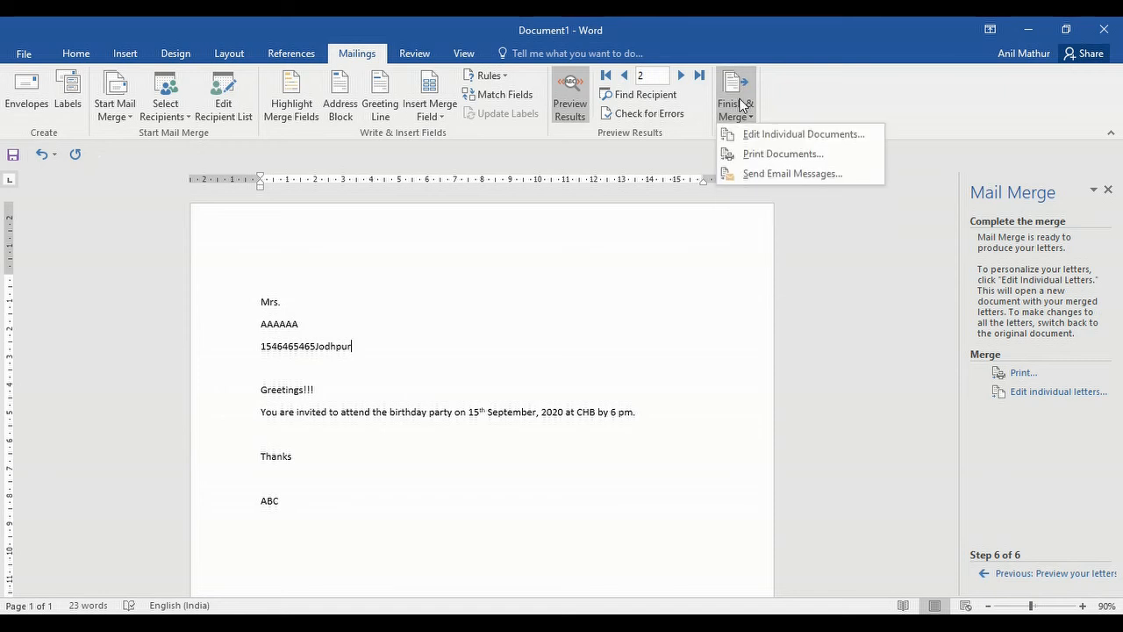
left_click(755, 137)
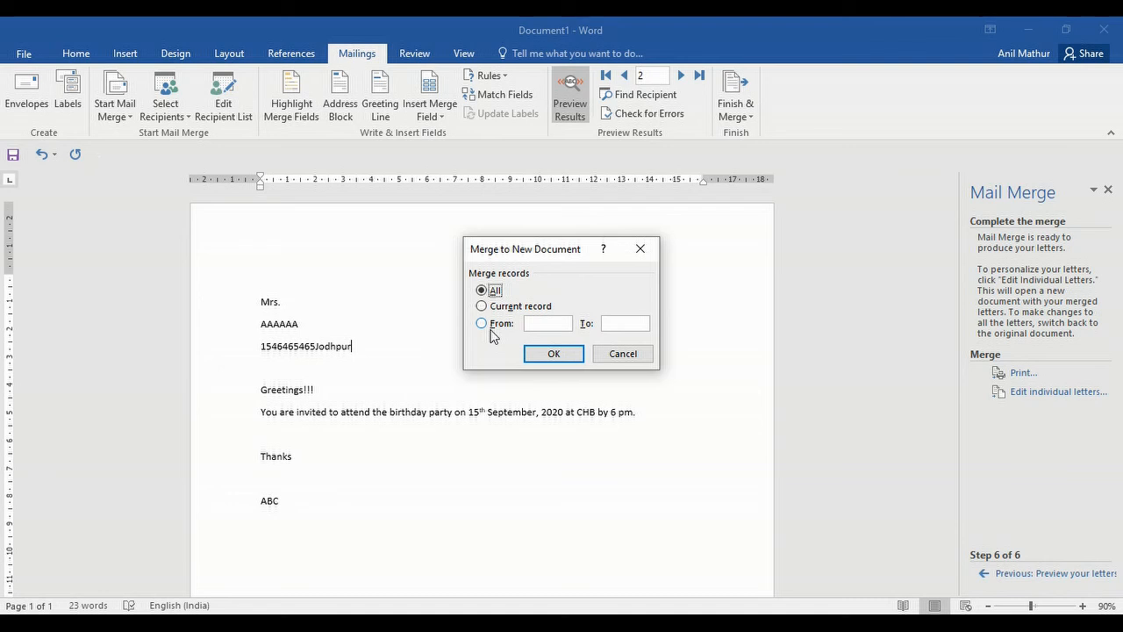
left_click(551, 353)
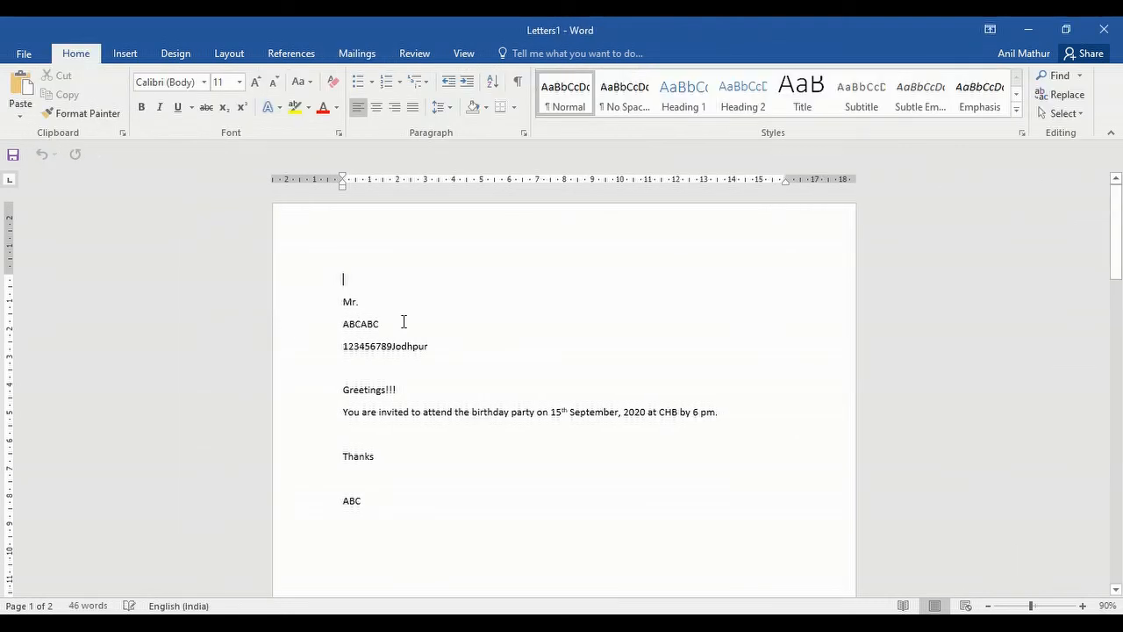
Step: Review both recipients' merged letters in the new document
scroll(391, 311, "down", 15)
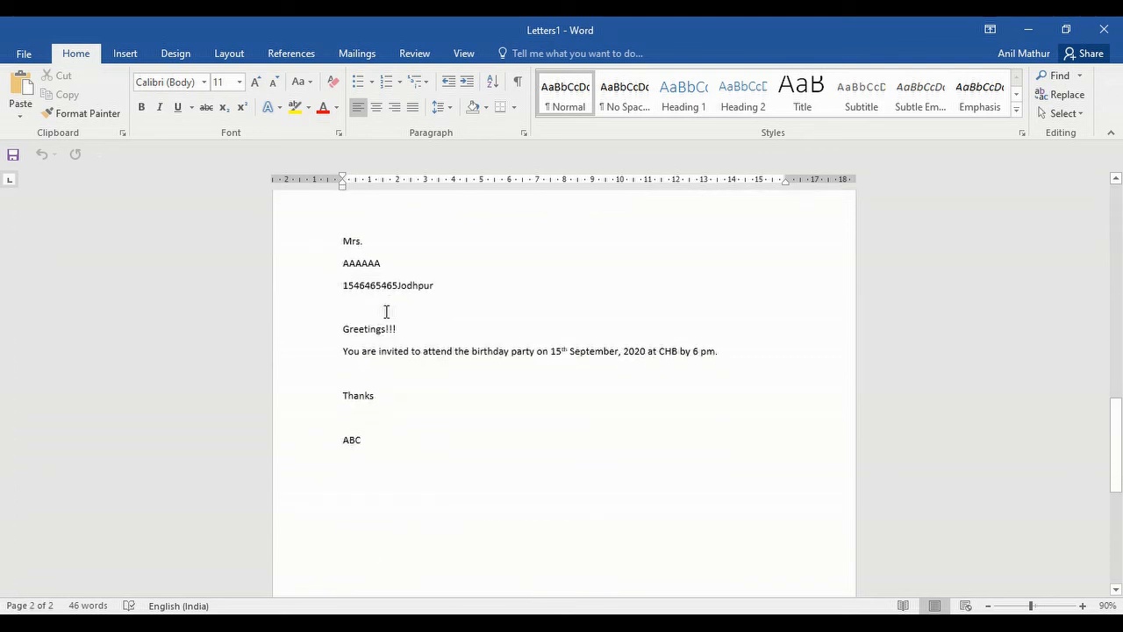
scroll(386, 312, "down", 6)
scroll(378, 316, "up", 6)
scroll(378, 316, "up", 15)
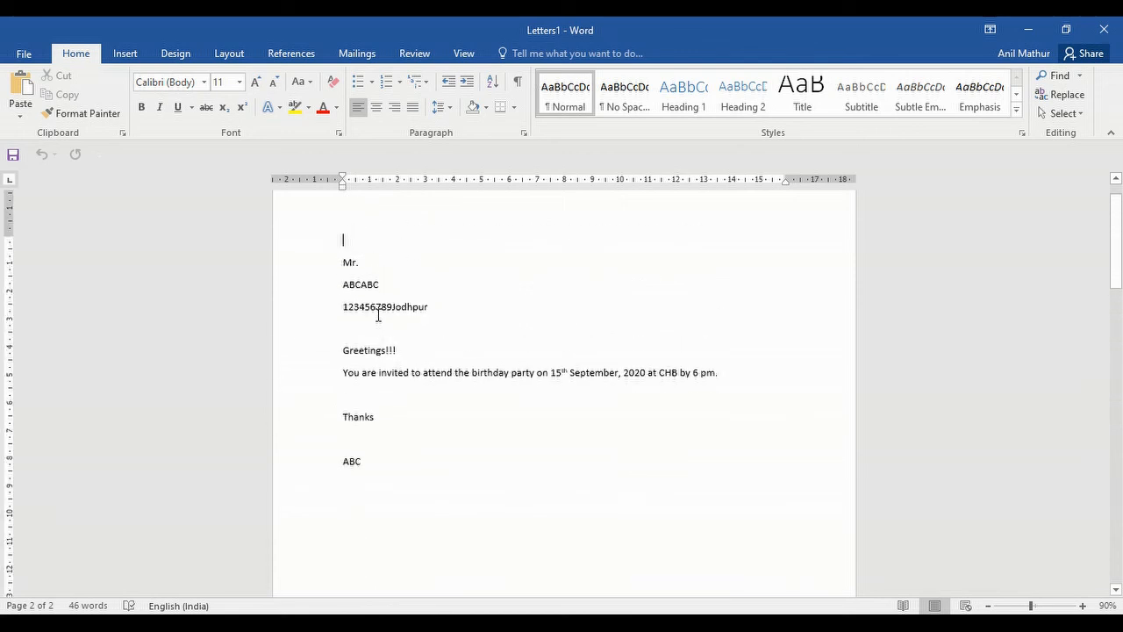
scroll(375, 316, "down", 15)
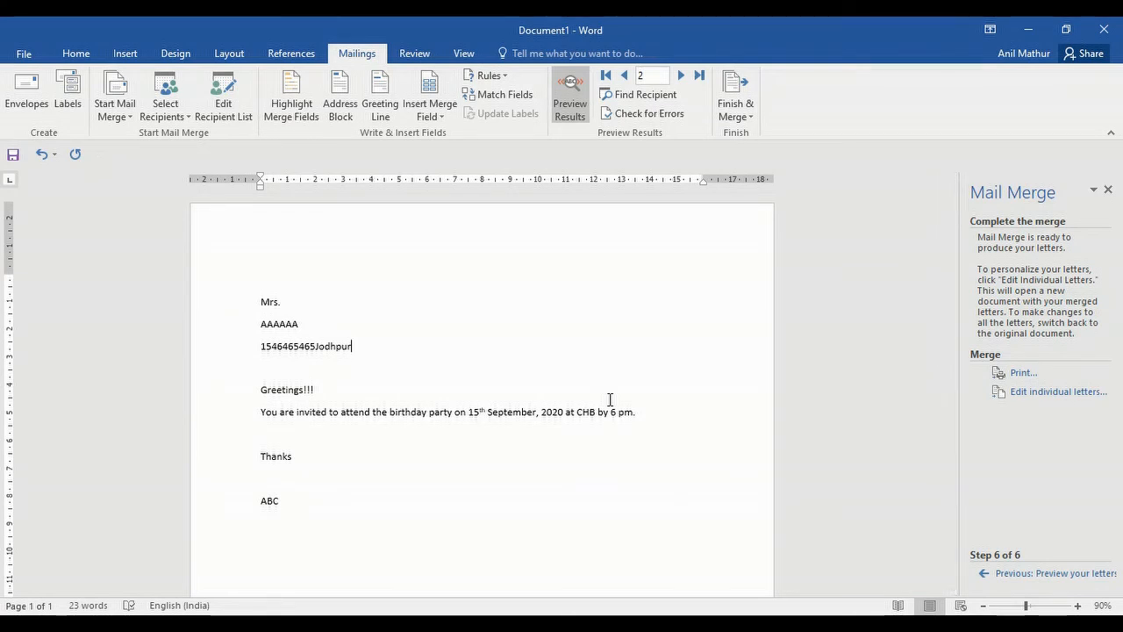
Step: From the original letter, open the print settings for merging all records to the printer, and cancel without printing
left_click(745, 118)
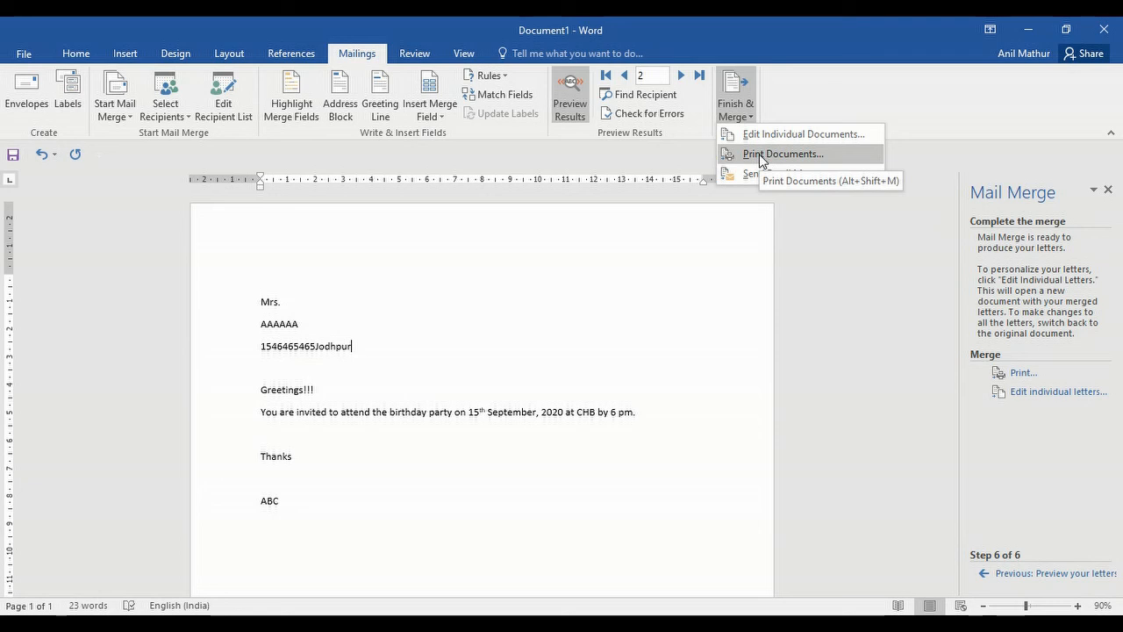
left_click(760, 154)
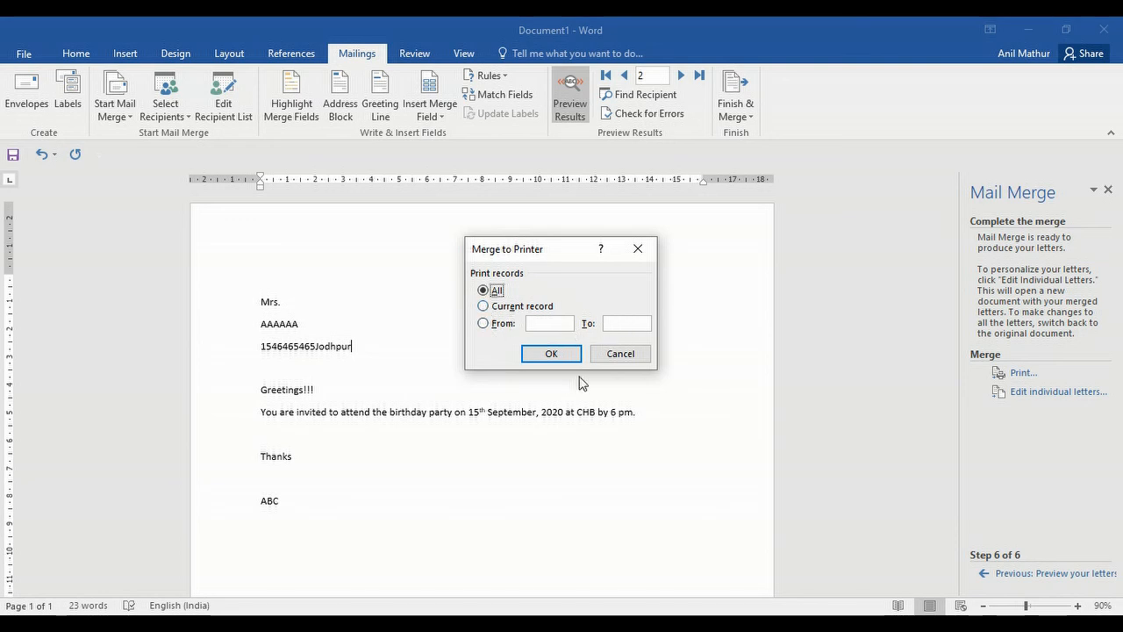
left_click(554, 354)
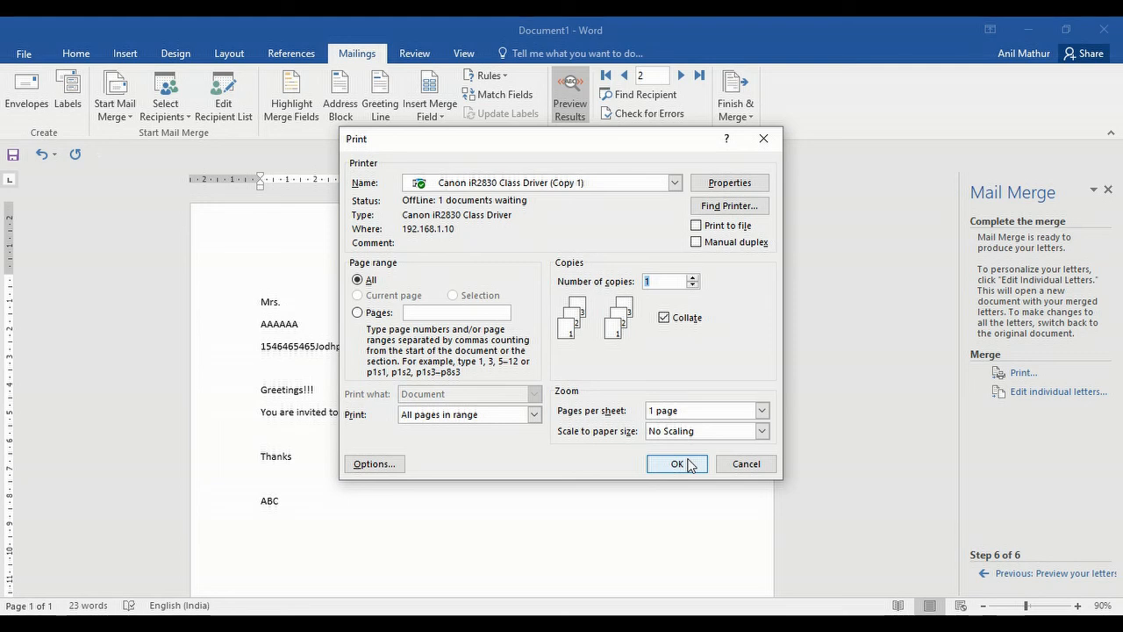
left_click(746, 463)
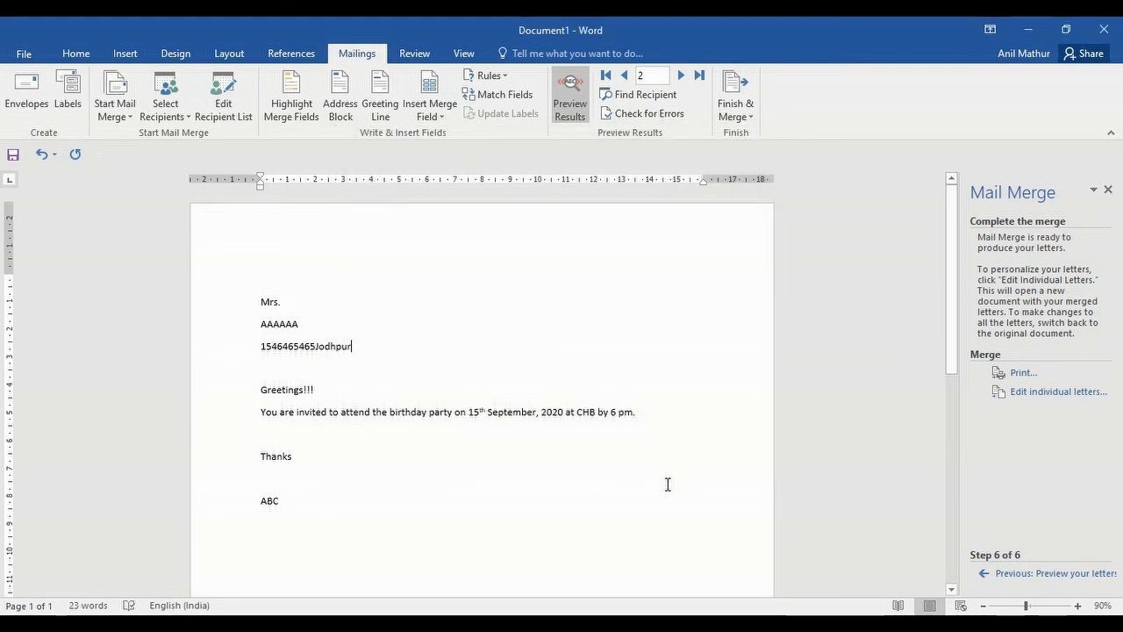